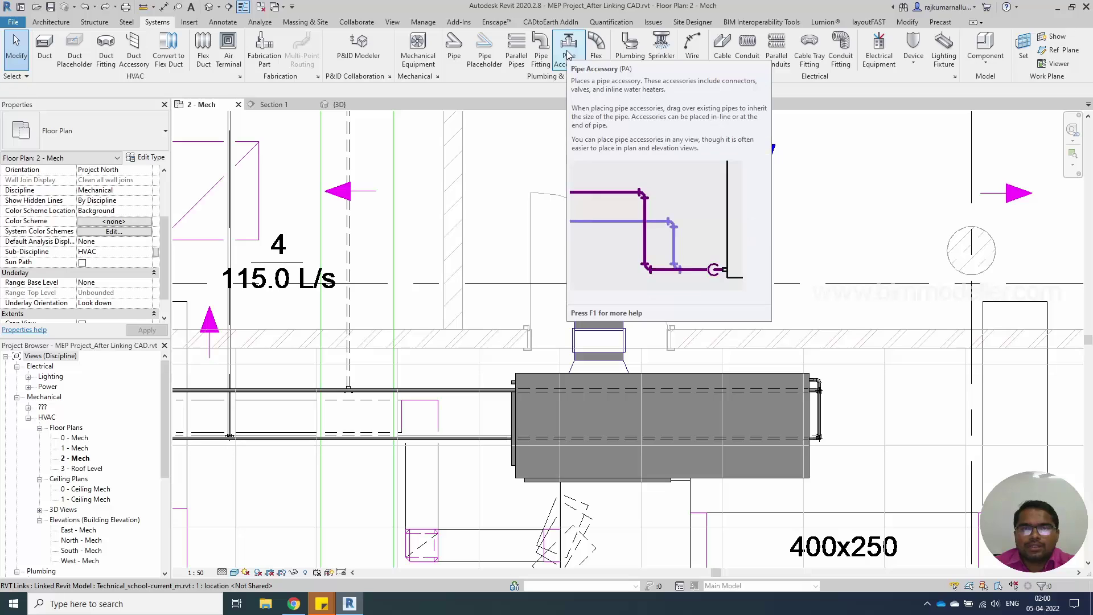
- Launch the Pipe Accessory tool on the Systems tab, triggering the load-family prompt
click(568, 54)
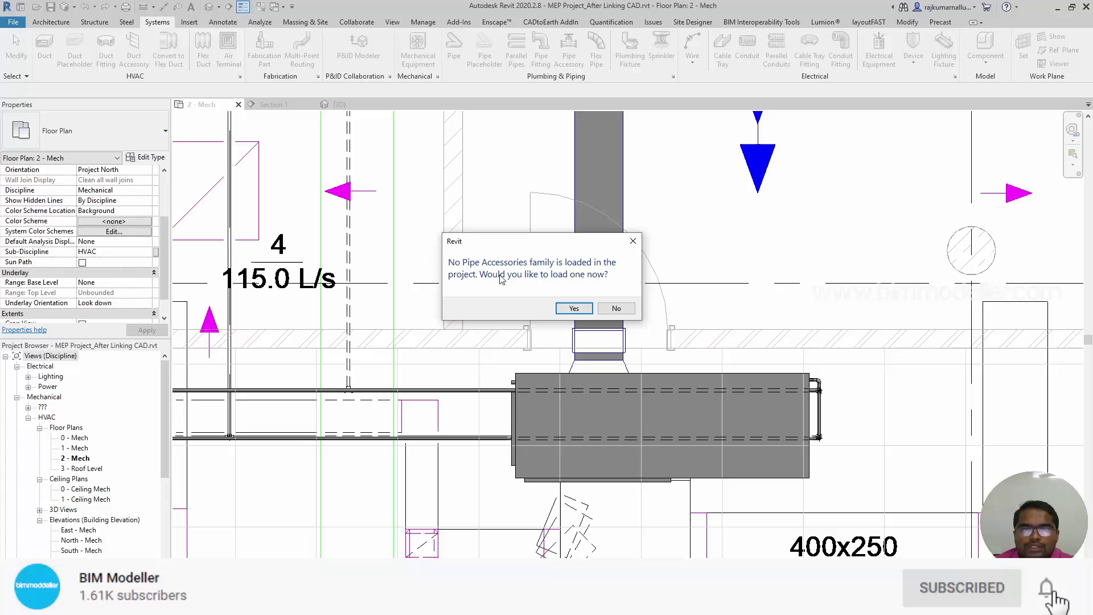
- Accept loading and pick M_Solenoid Valve - 15-80 mm.rfa from US Metric > Pipe > Valves > Control Valves
click(564, 309)
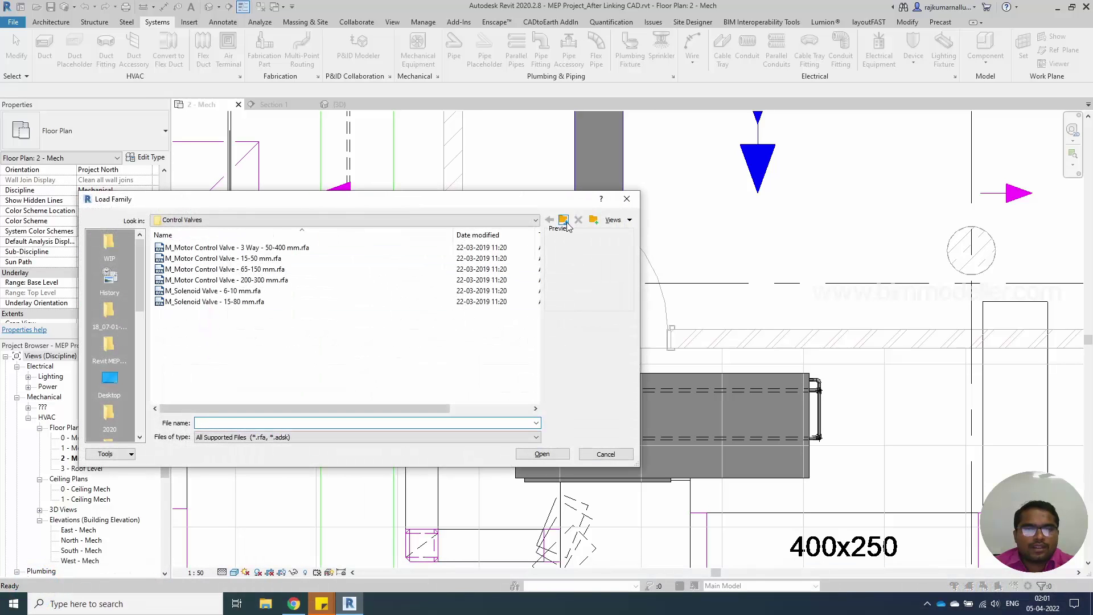
click(565, 222)
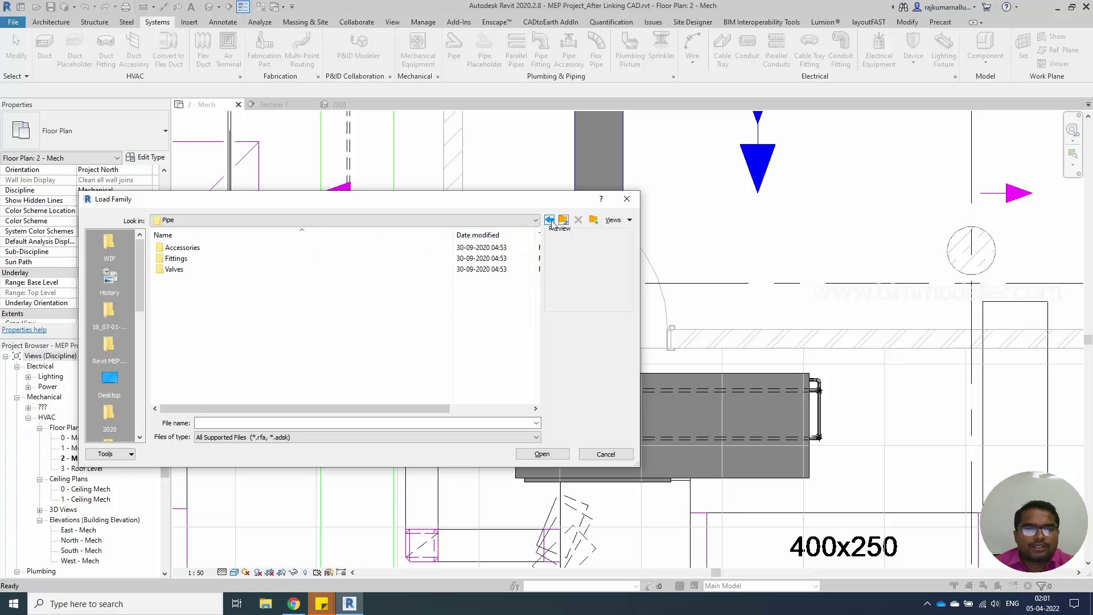
click(562, 220)
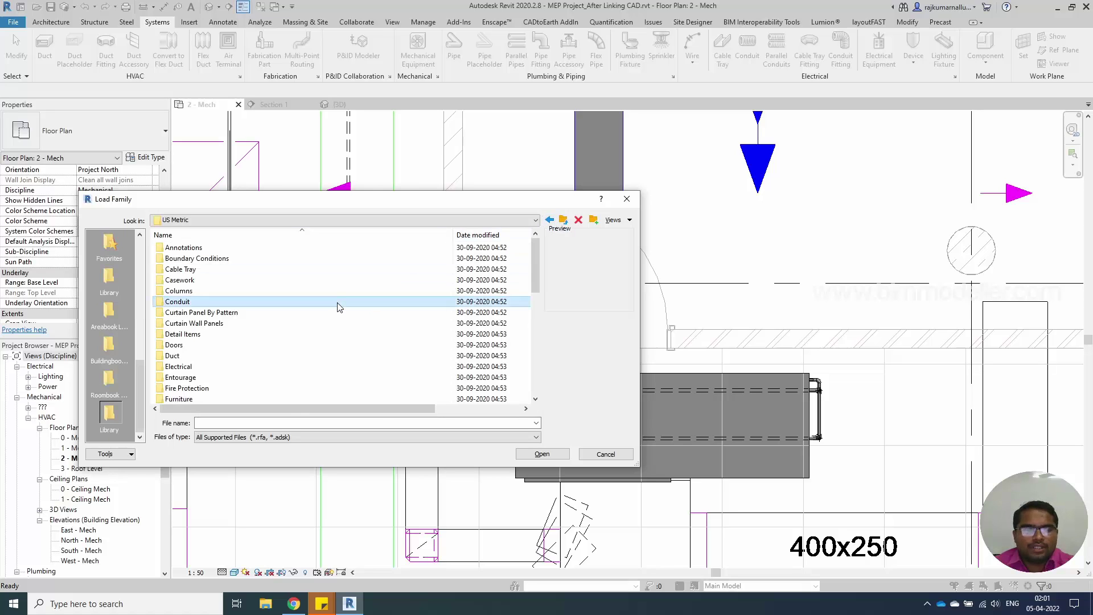
scroll(337, 307, down, 7)
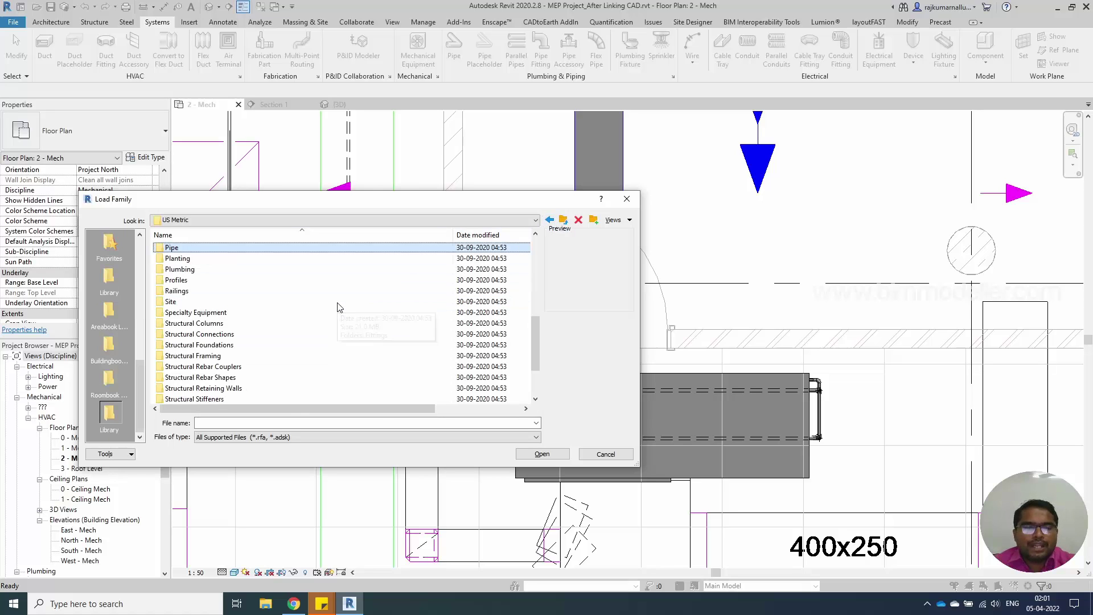
double_click(202, 251)
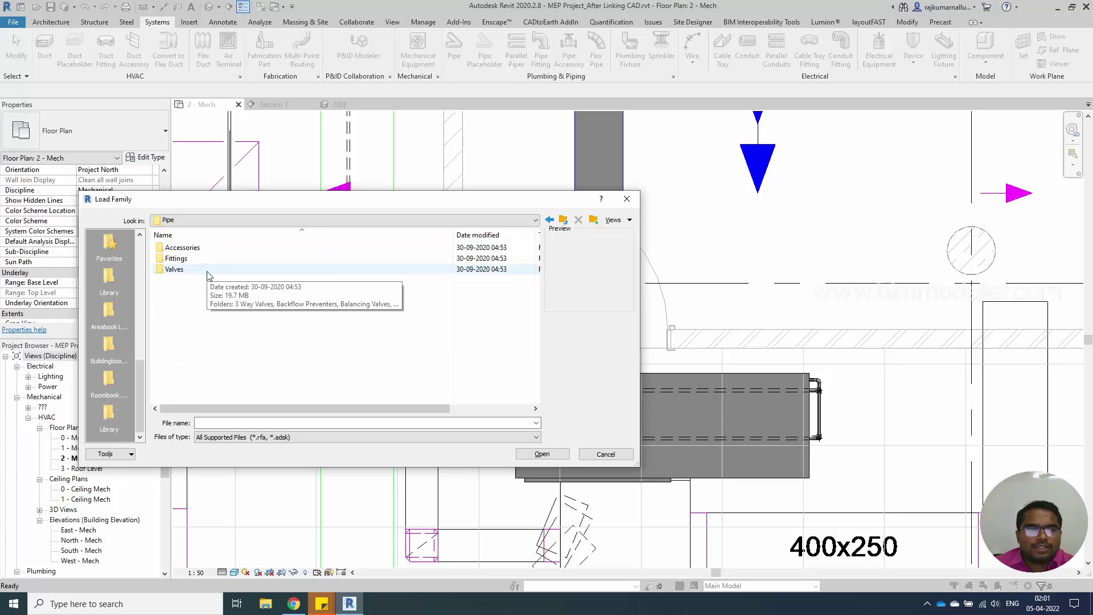
click(207, 273)
double_click(208, 272)
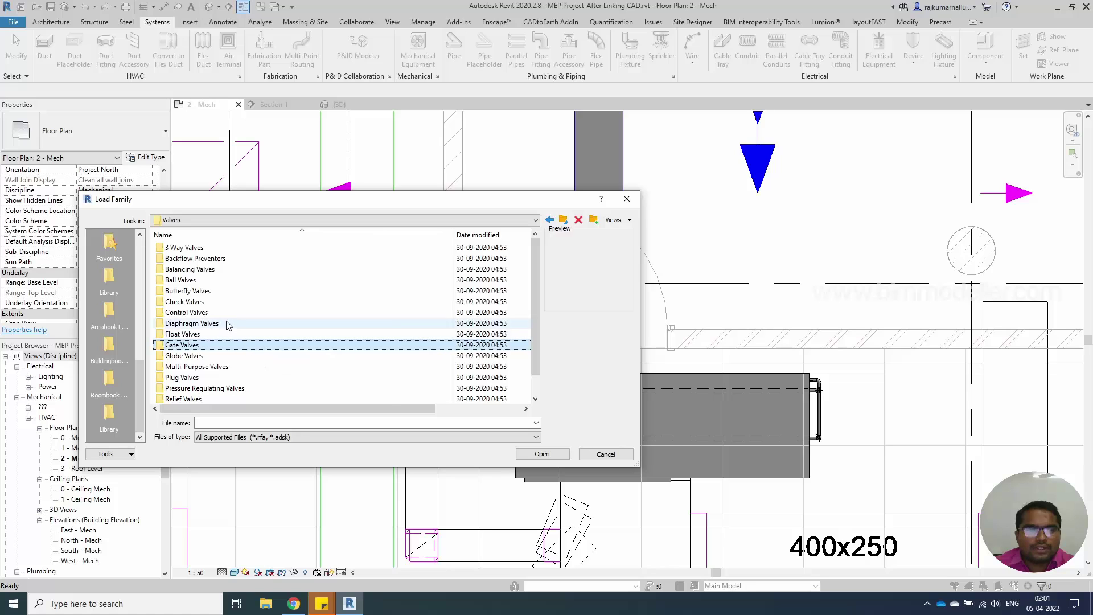
double_click(222, 313)
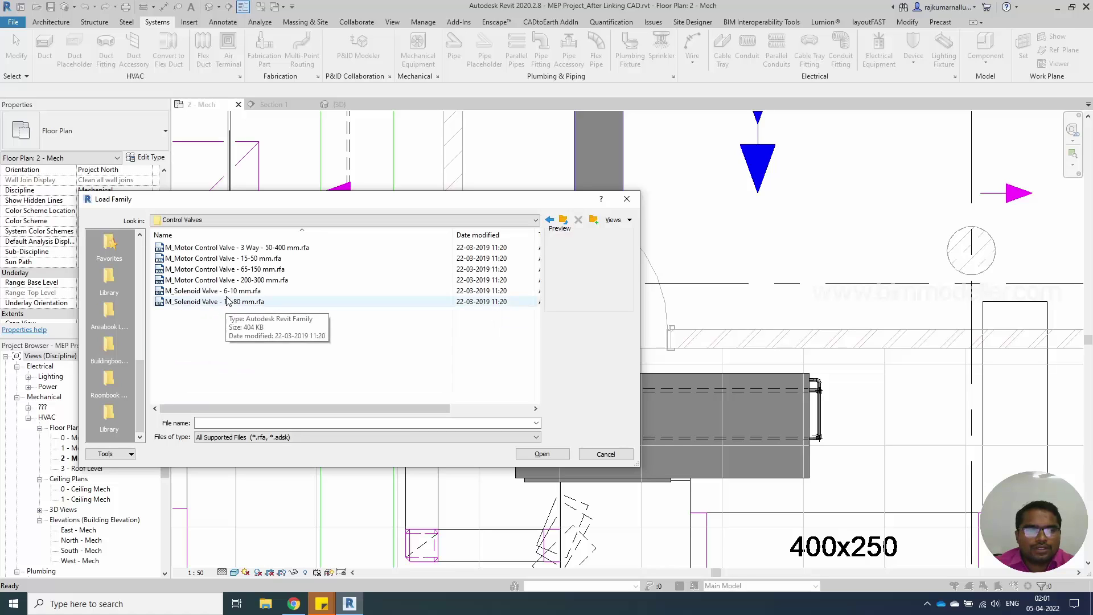
click(225, 292)
shift+click(208, 303)
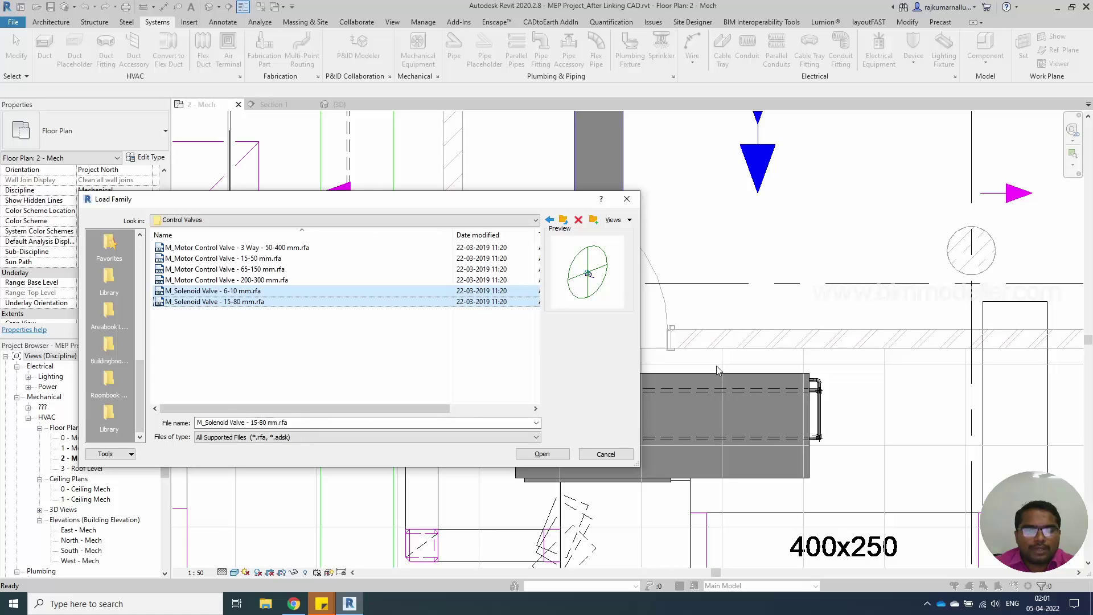
click(222, 305)
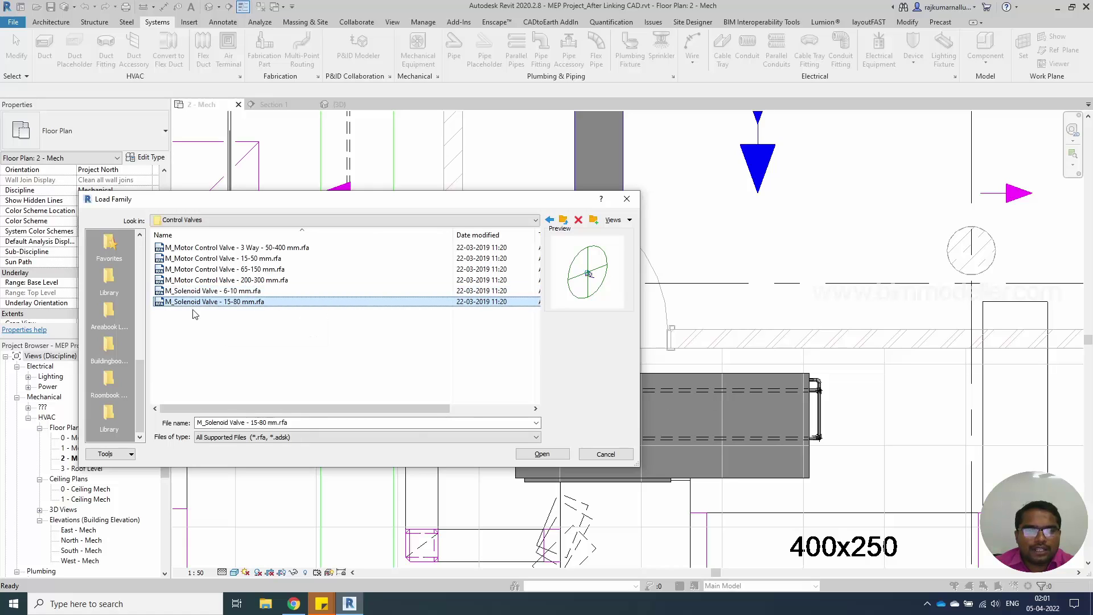
- Load the 15-80 mm solenoid valve family and zoom in on the heat pump pipes
click(530, 456)
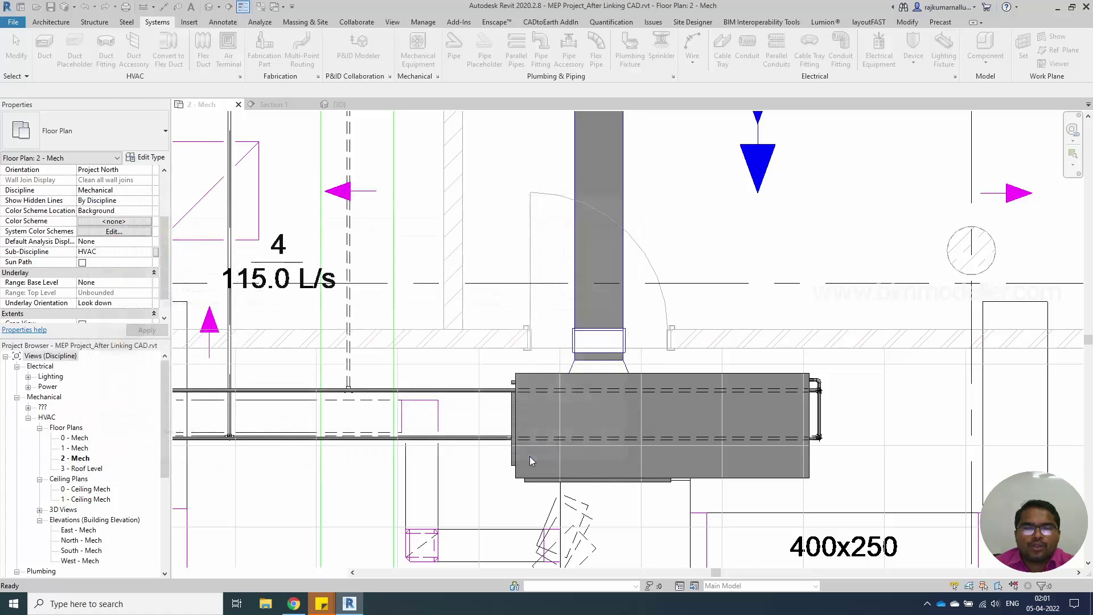
scroll(472, 456, up, 1)
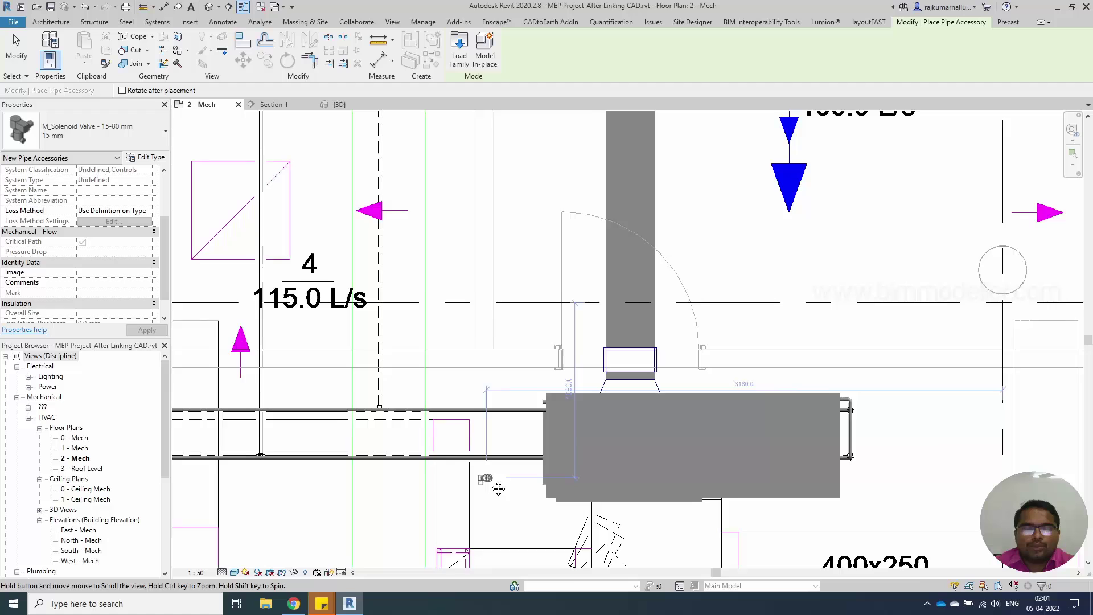
scroll(512, 433, up, 1)
scroll(501, 421, up, 1)
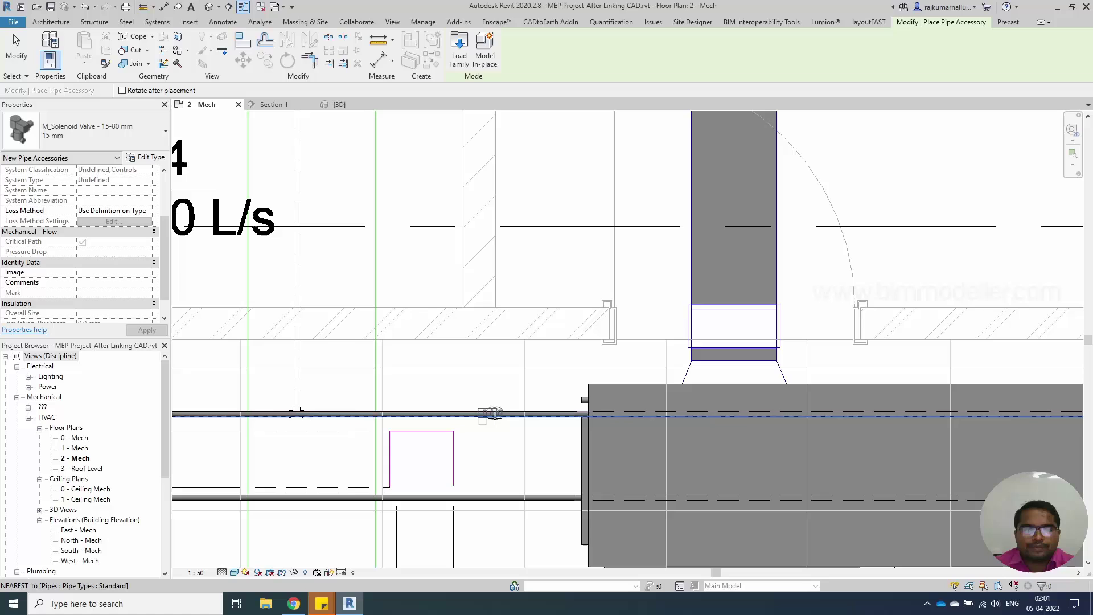
scroll(496, 413, up, 3)
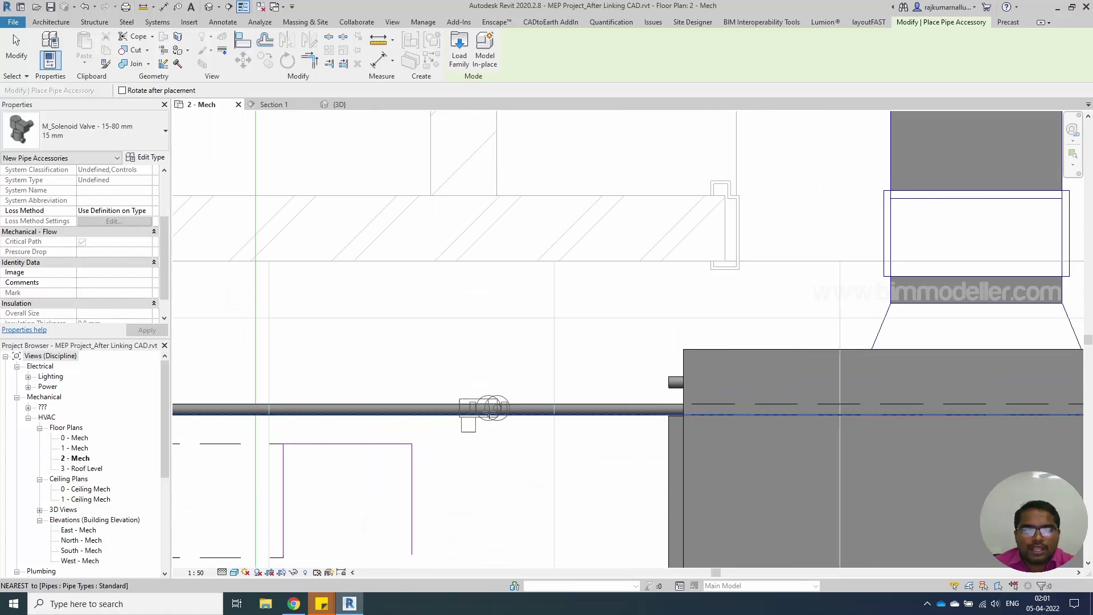
- Place a 15 mm solenoid valve on the upper pipe and on the lower pipe
click(488, 410)
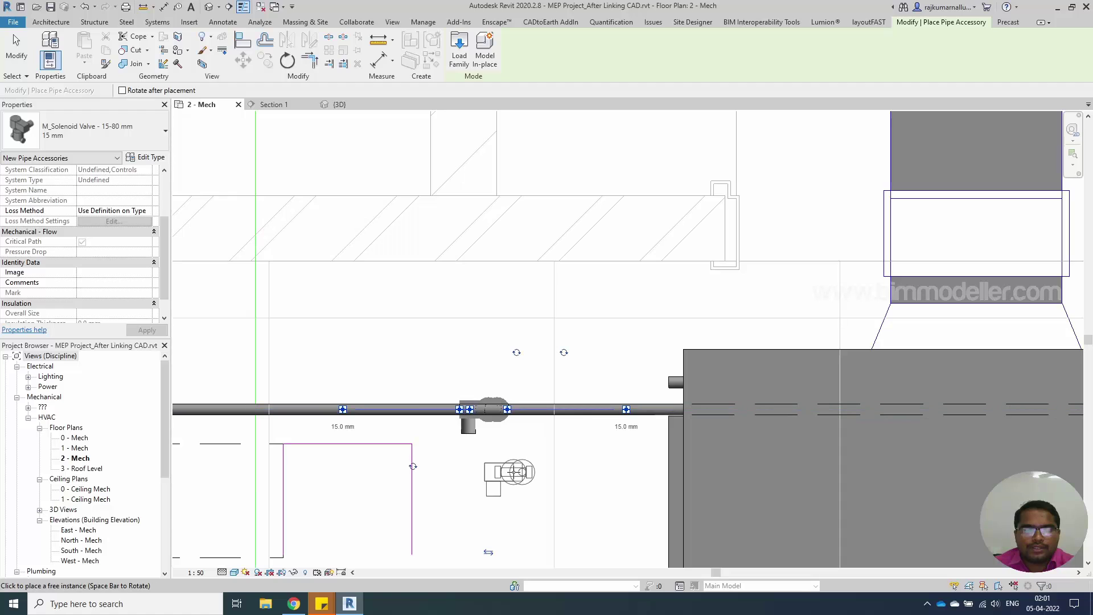
middle_drag(499, 465, 489, 356)
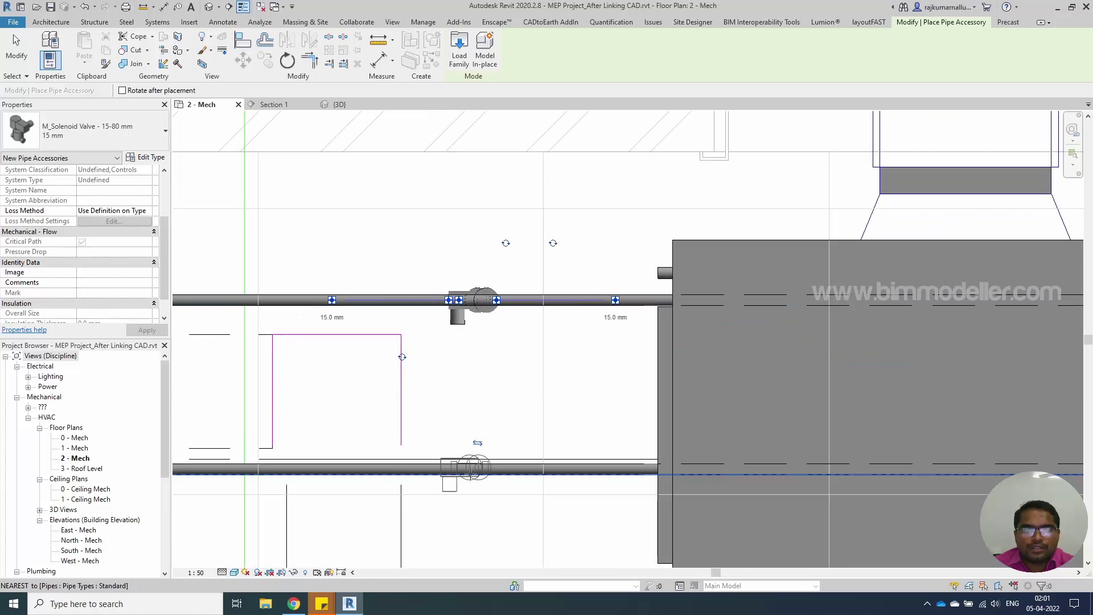
click(489, 473)
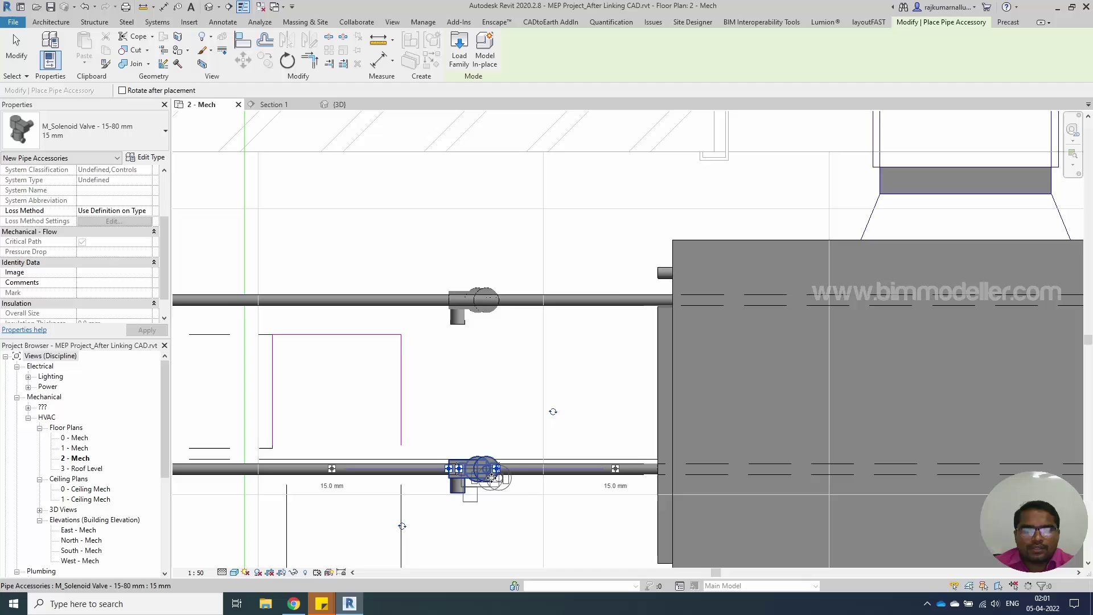
scroll(488, 478, up, 2)
- Delete the solenoid valve from the upper pipe
key(Escape)
key(Escape)
scroll(449, 440, down, 1)
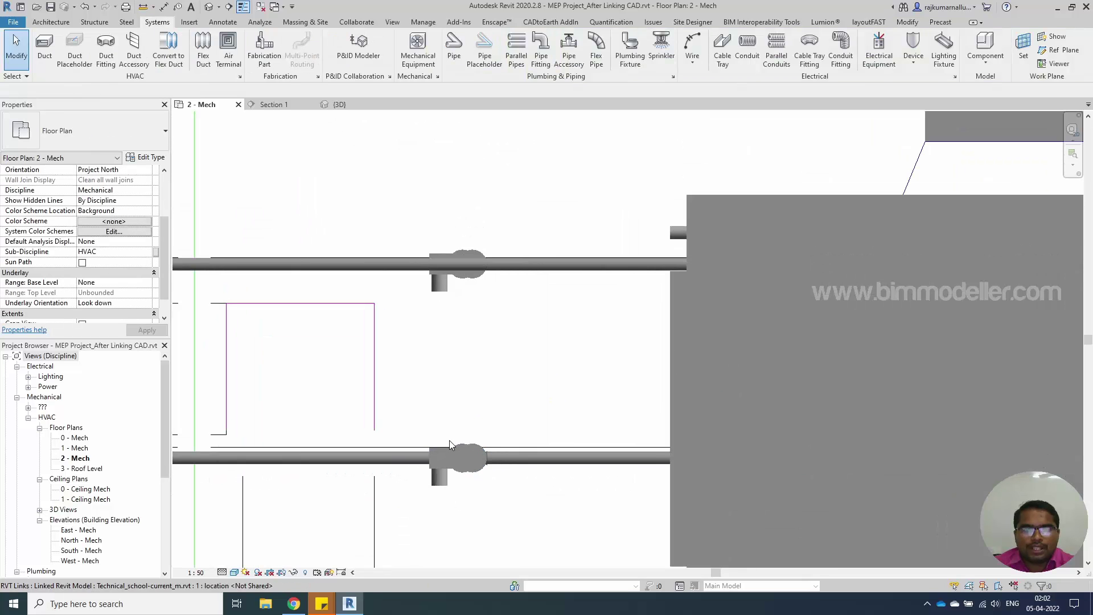
click(453, 267)
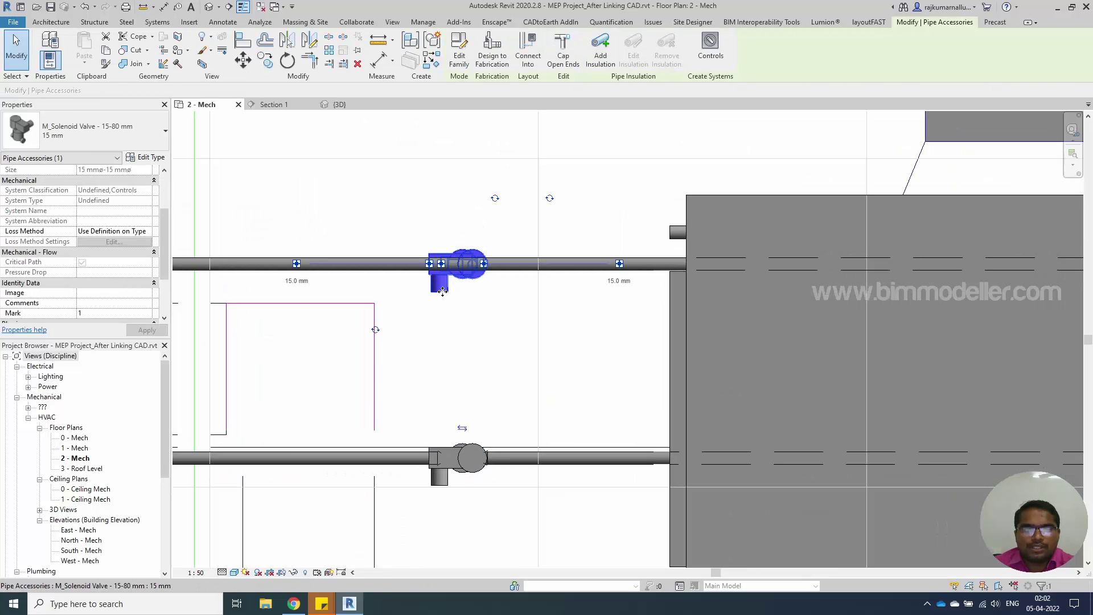
drag(448, 292, 448, 348)
key(Delete)
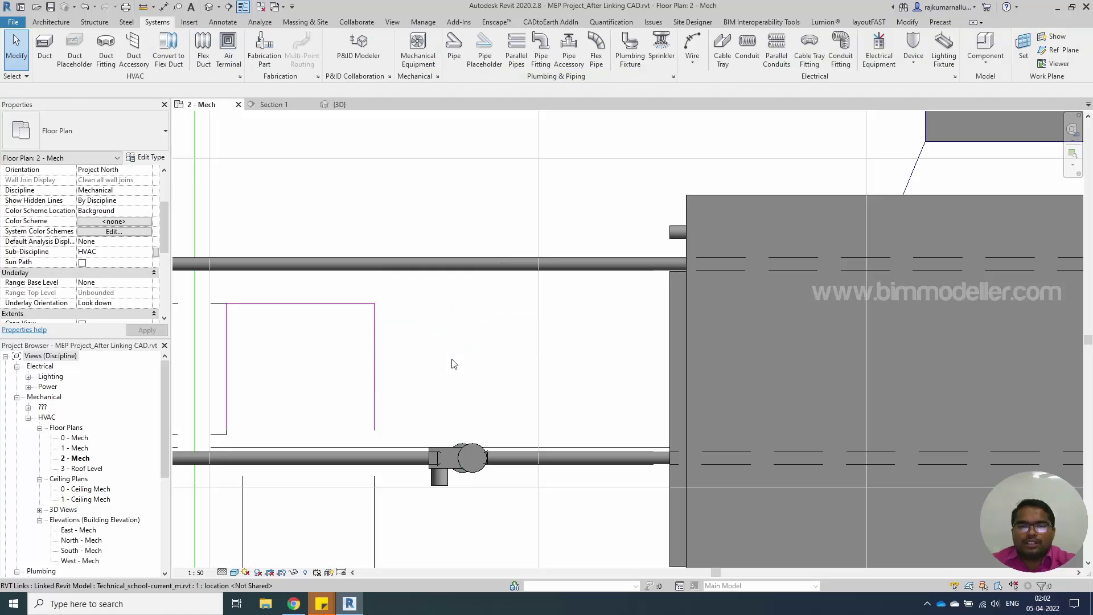
- Re-place a matching solenoid valve on the upper pipe via Create Similar from the lower valve
click(462, 456)
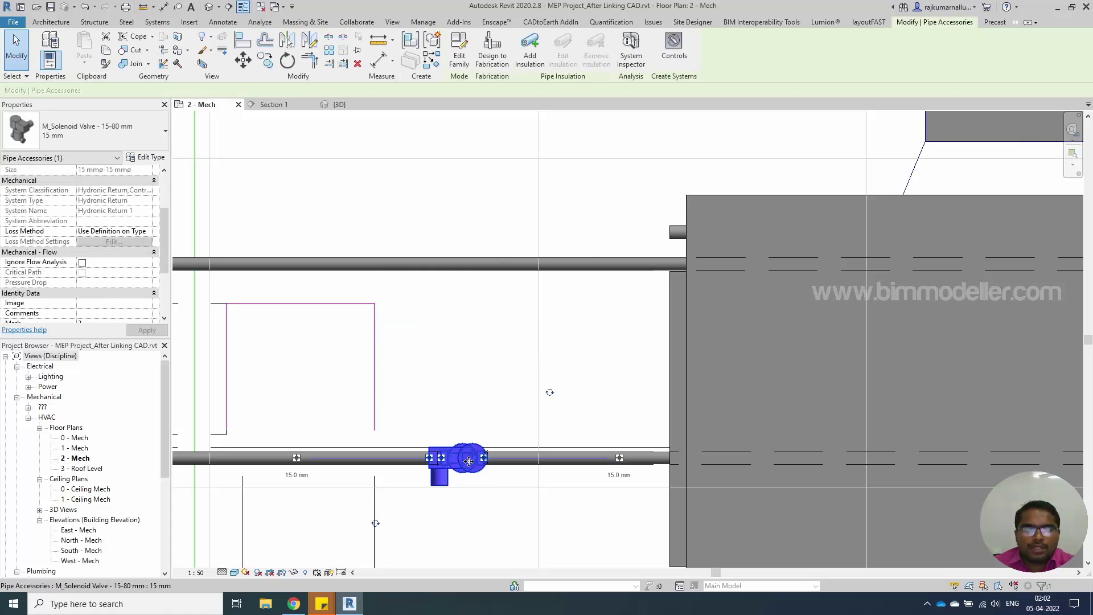
right_click(466, 461)
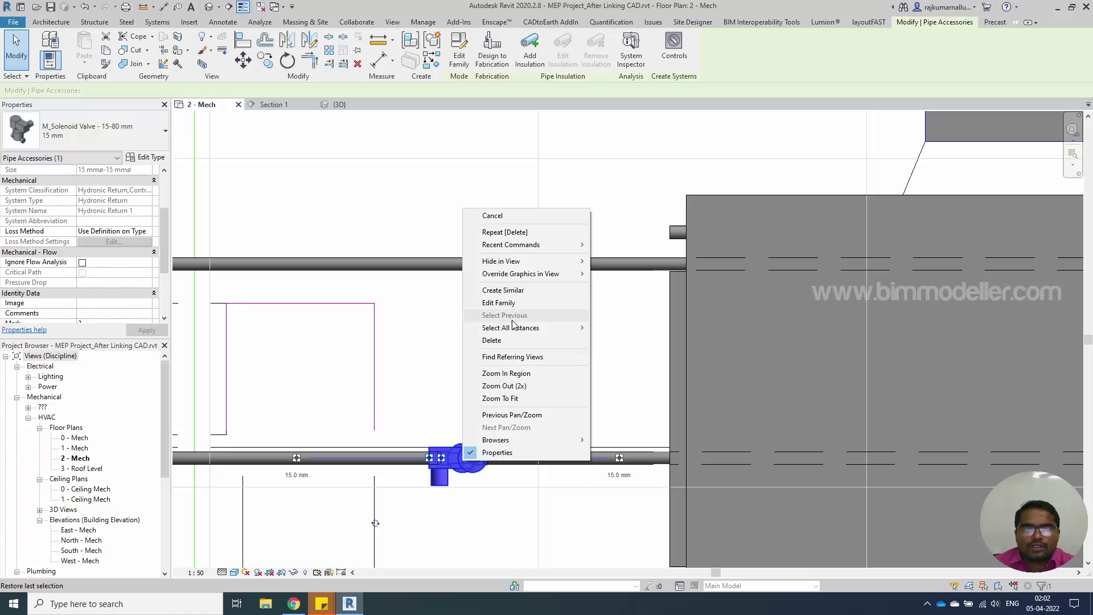
click(508, 290)
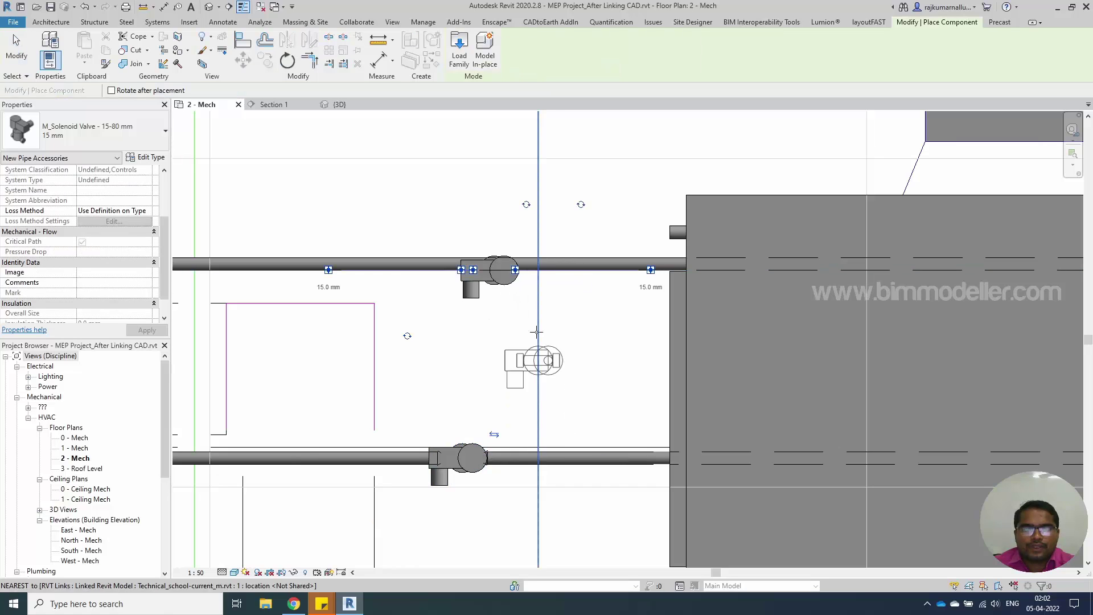
click(503, 359)
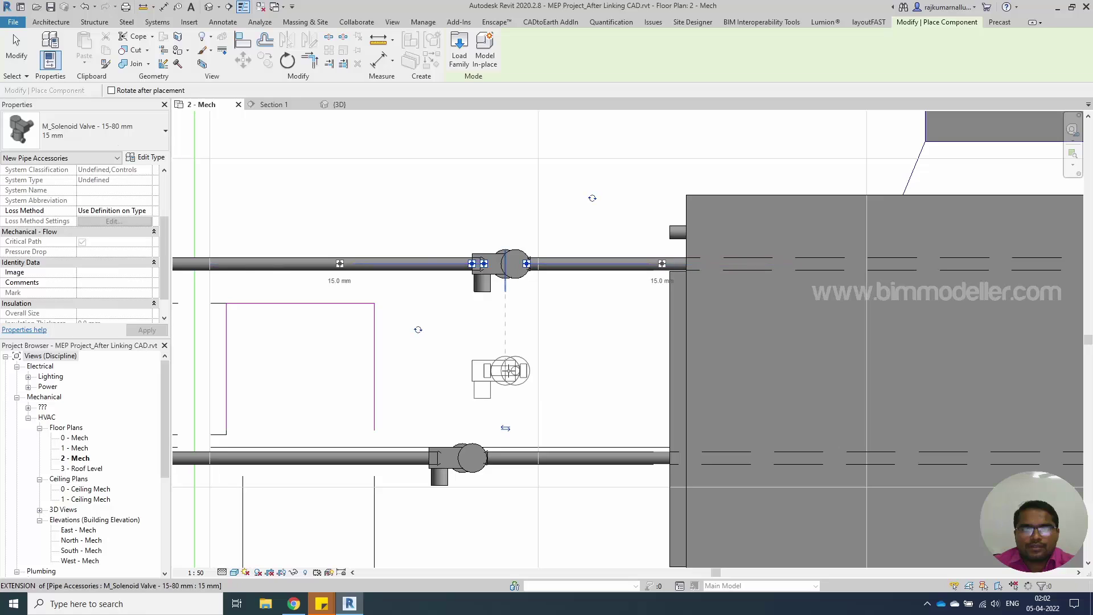
scroll(476, 376, down, 3)
- Select the upper solenoid valve and centre the plan on it
key(Escape)
key(Escape)
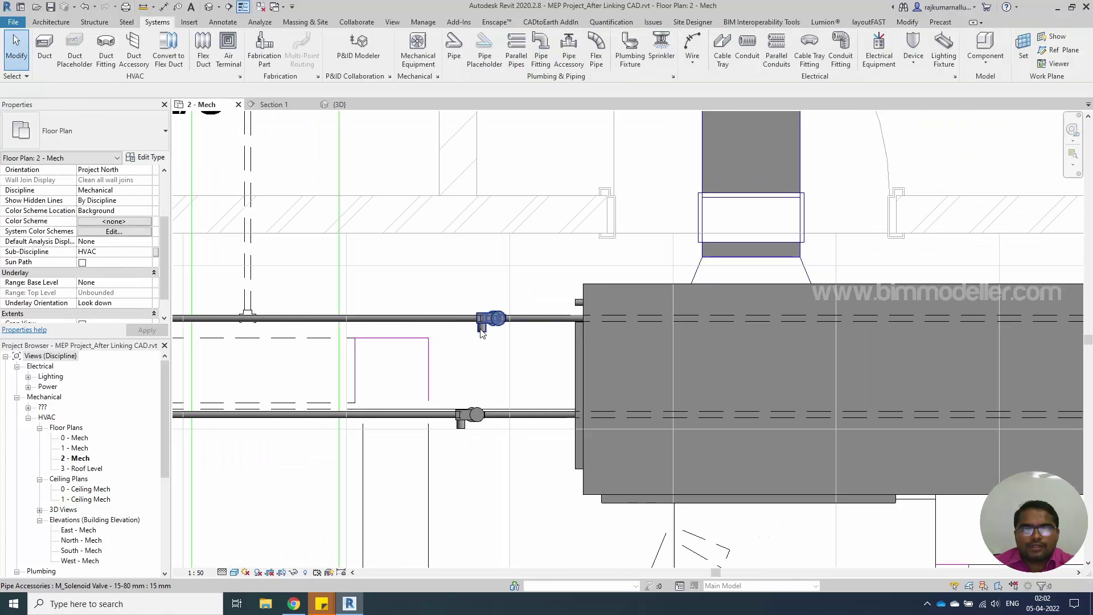
click(483, 323)
middle_drag(467, 367, 527, 395)
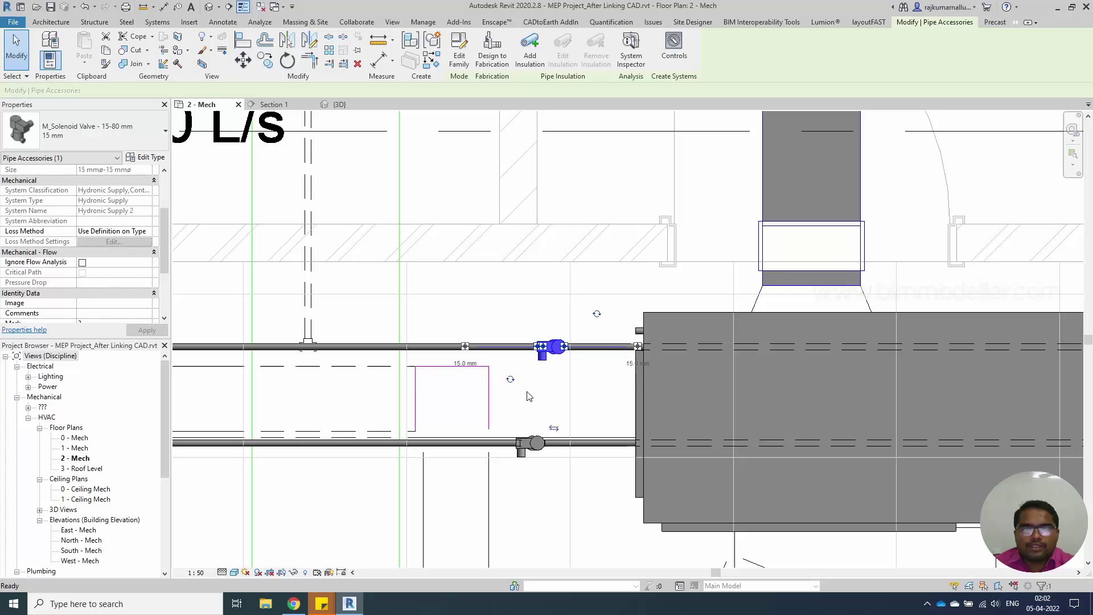
drag(503, 311, 589, 438)
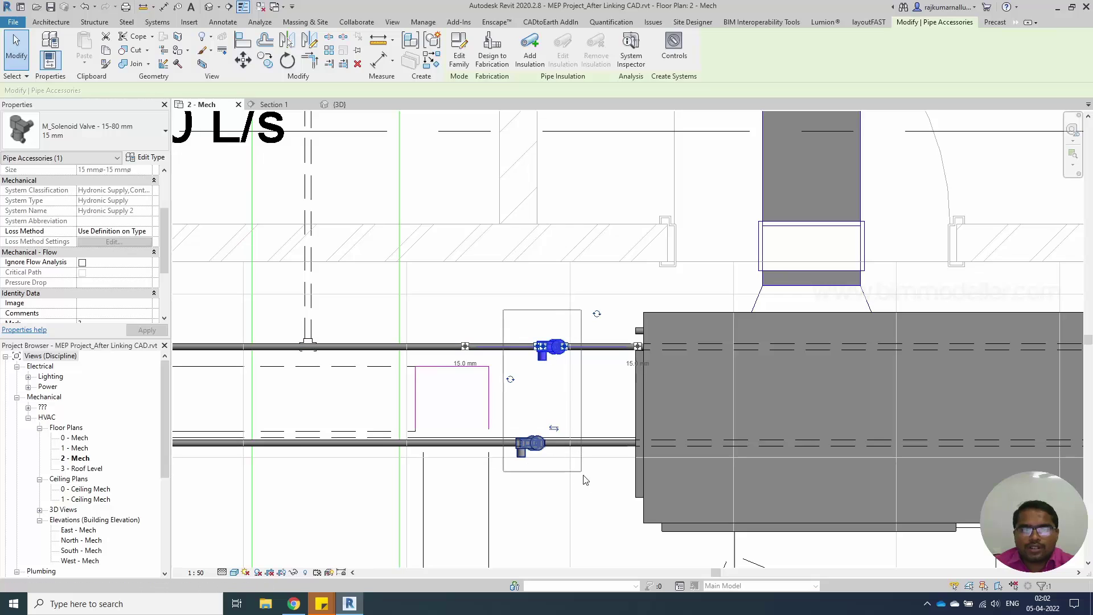
click(588, 424)
click(542, 362)
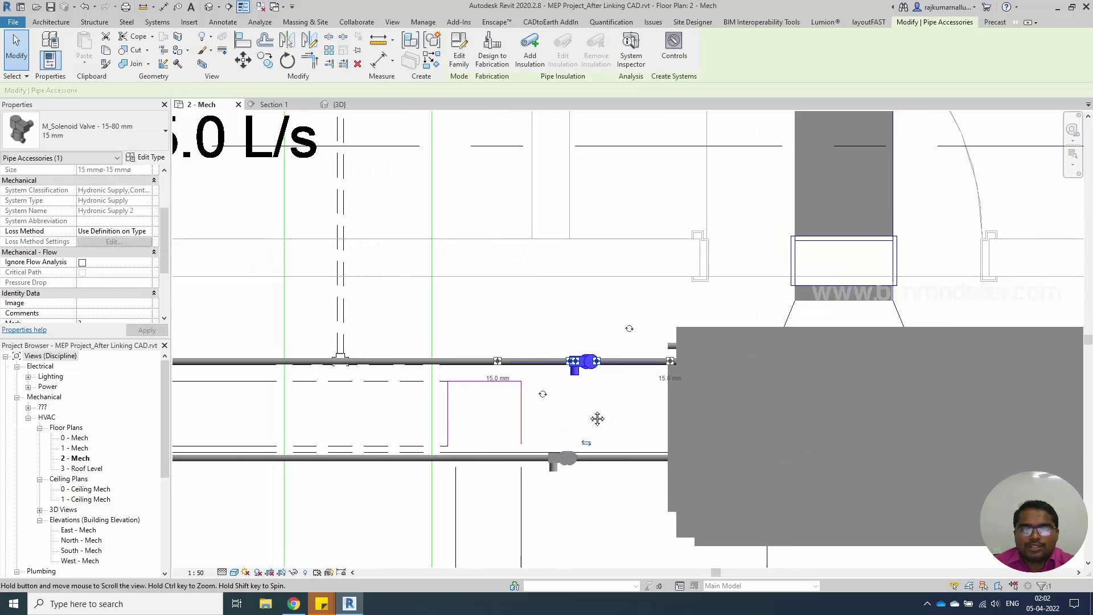
- Clear the selection and window-select both solenoid valves beside the heat pump
scroll(596, 417, down, 2)
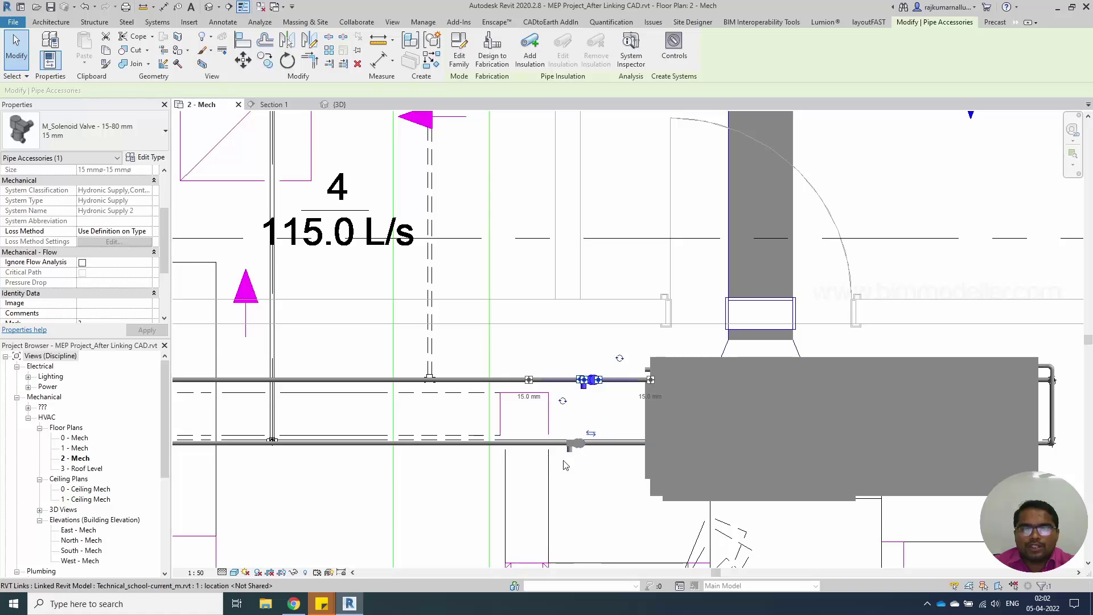
scroll(589, 450, up, 1)
middle_drag(590, 451, 561, 481)
scroll(495, 477, down, 3)
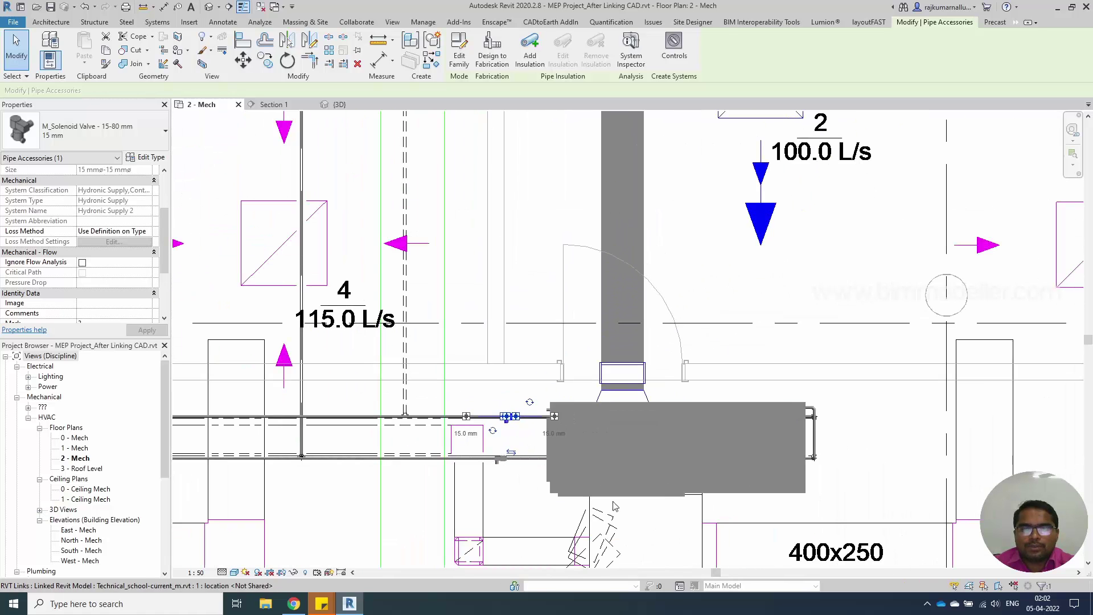
scroll(624, 480, up, 2)
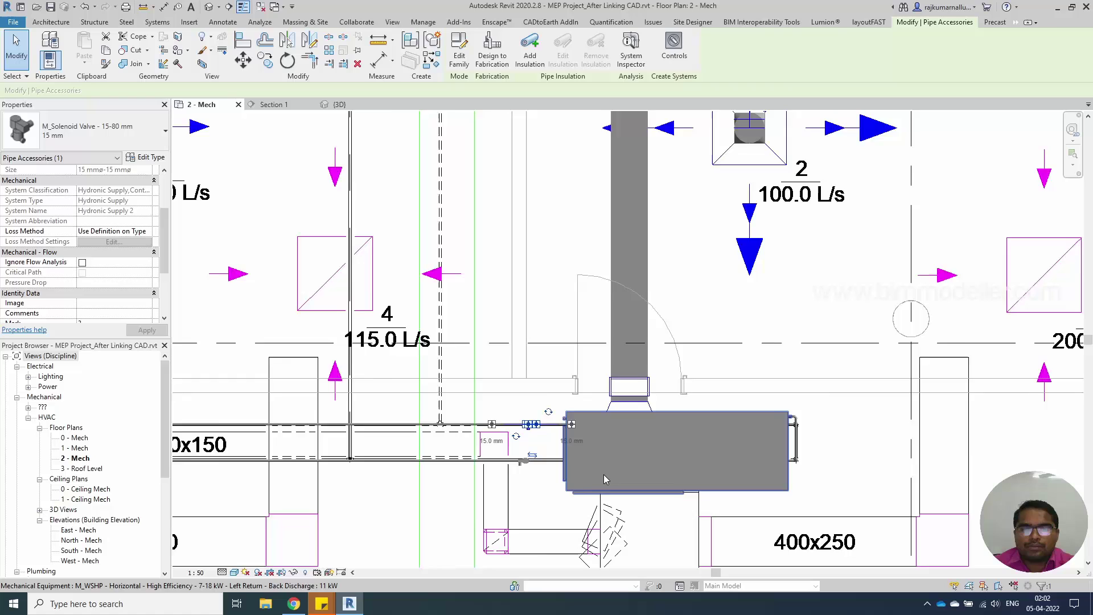
scroll(604, 474, up, 1)
key(Escape)
scroll(506, 491, up, 2)
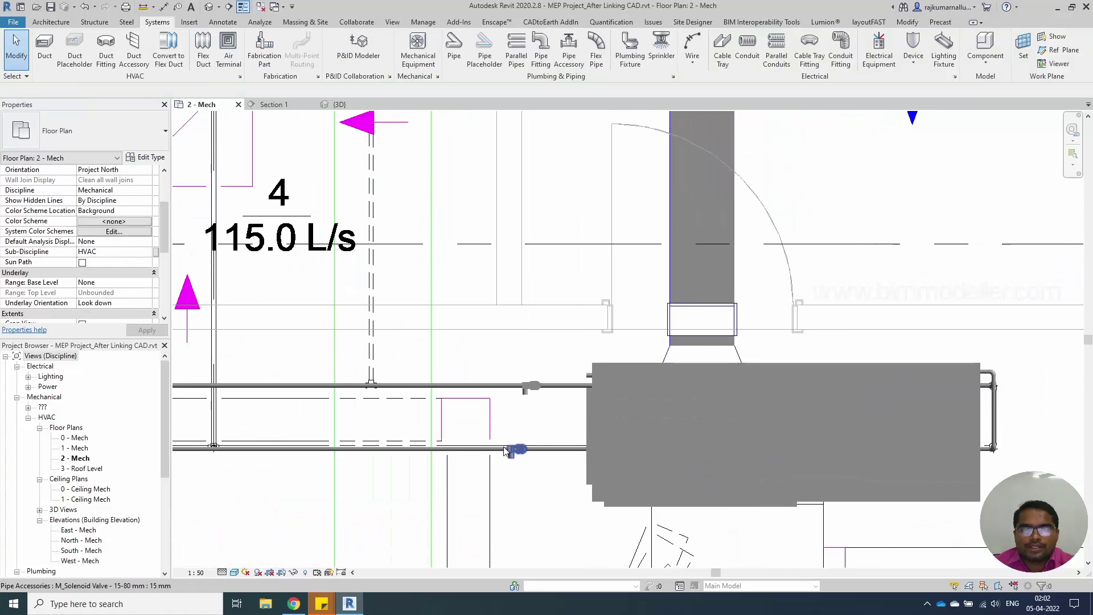
drag(505, 367, 565, 418)
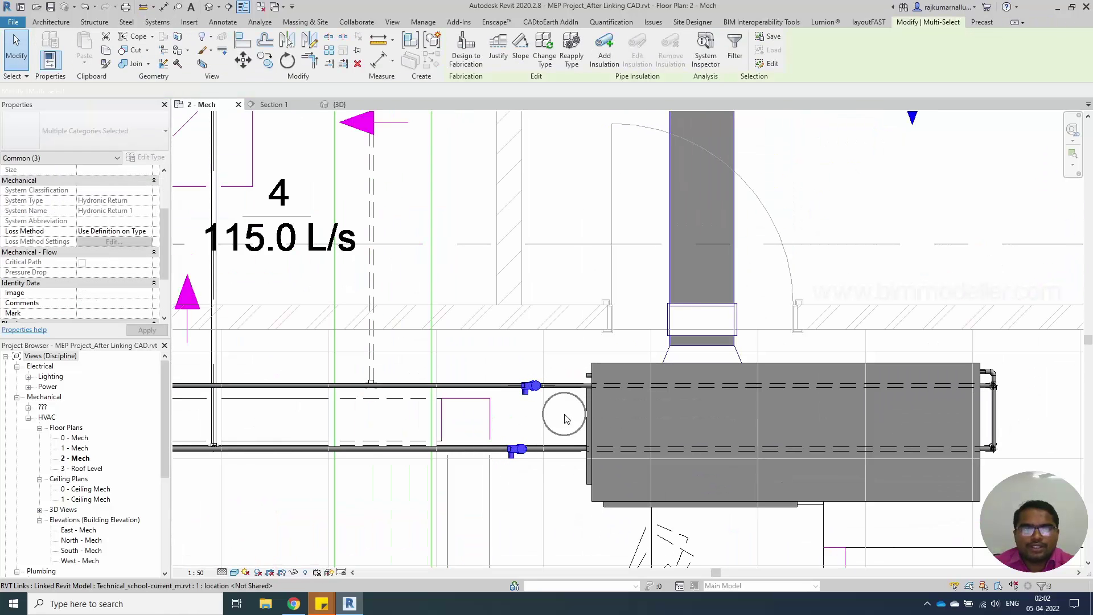
- Open a section-boxed {3D} view of the selected valves and orbit to inspect them on the pipes
click(202, 63)
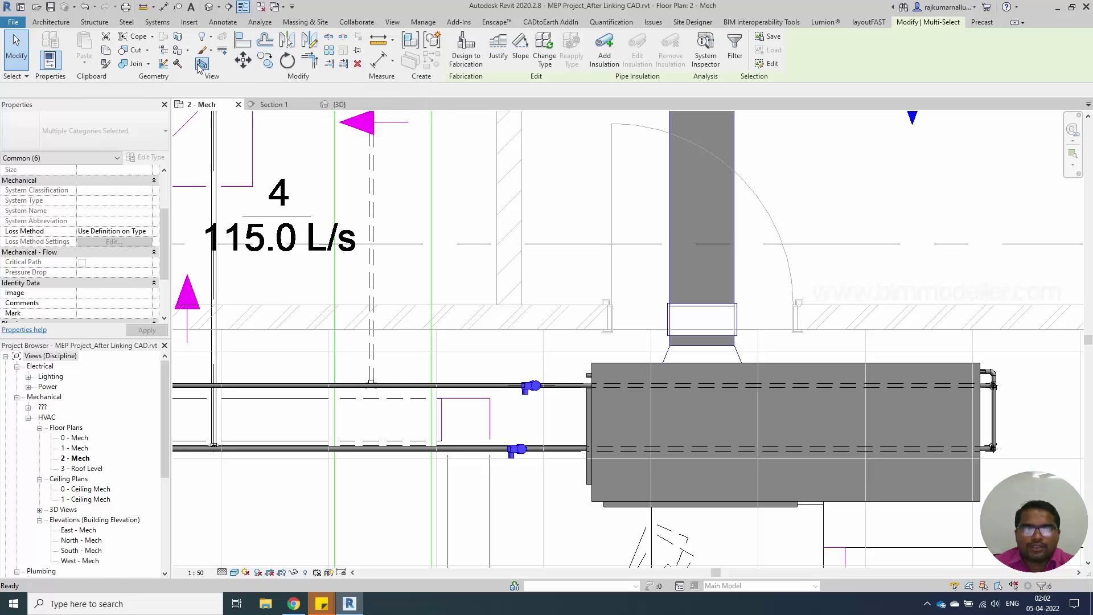
scroll(591, 393, up, 2)
shift+middle_drag(503, 439, 782, 486)
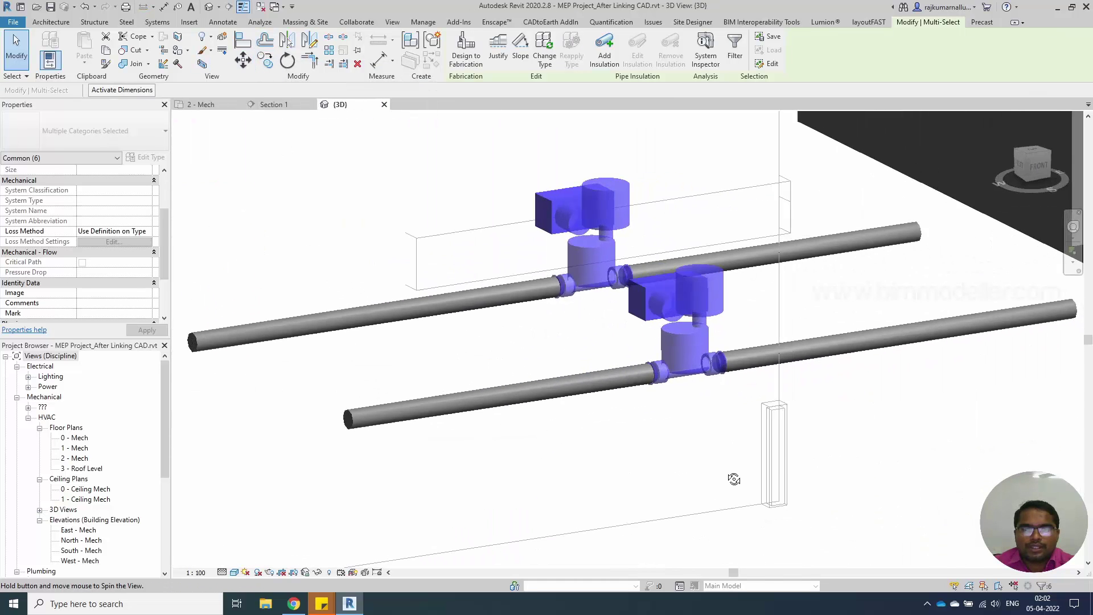
key(Escape)
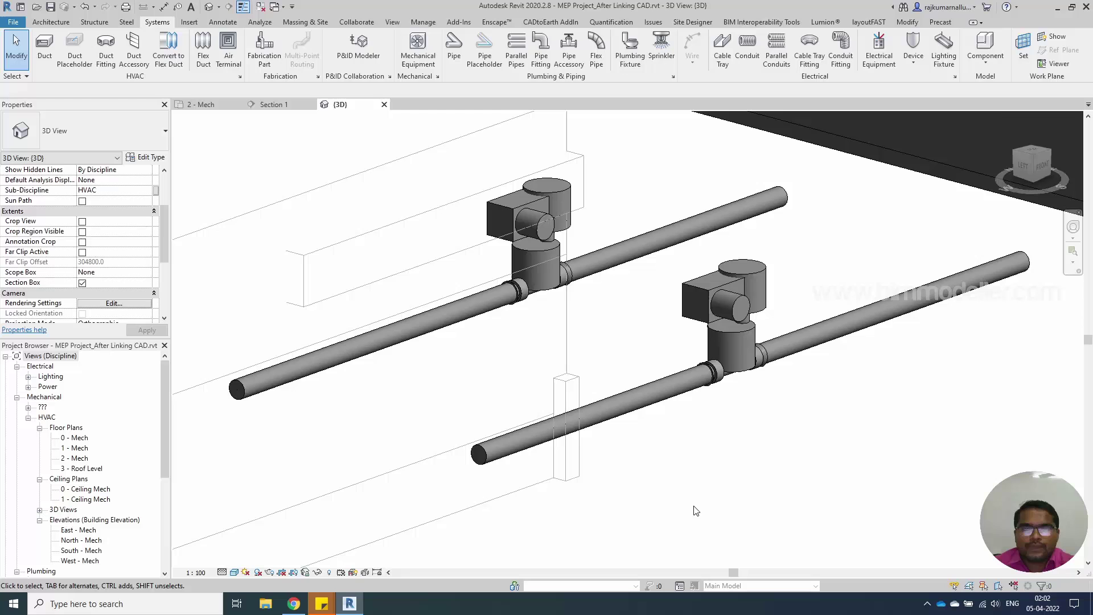
shift+middle_drag(657, 431, 688, 406)
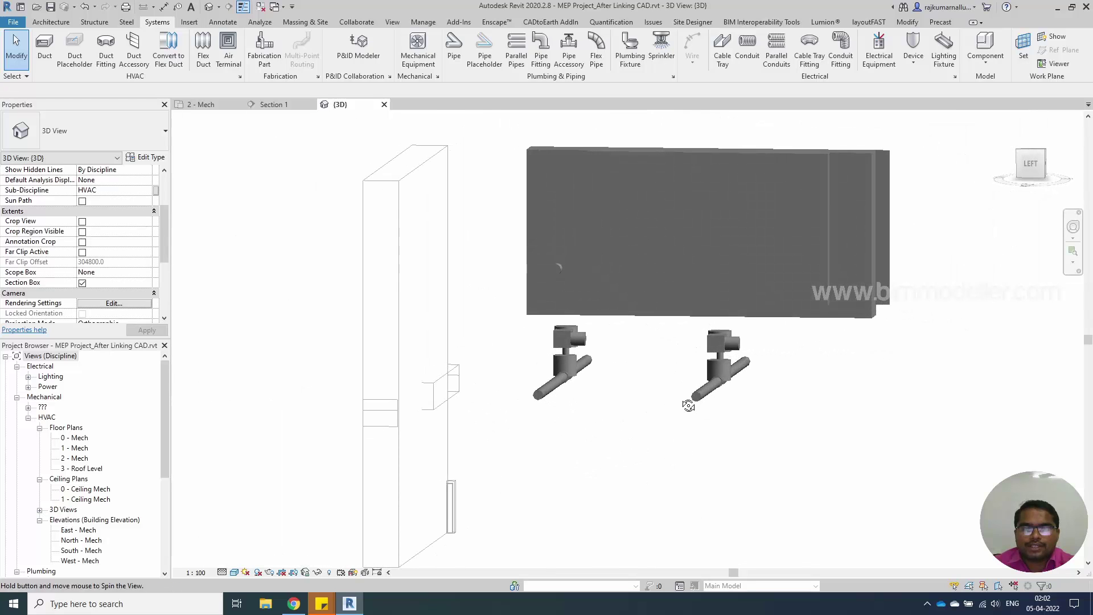
shift+middle_drag(649, 470, 542, 485)
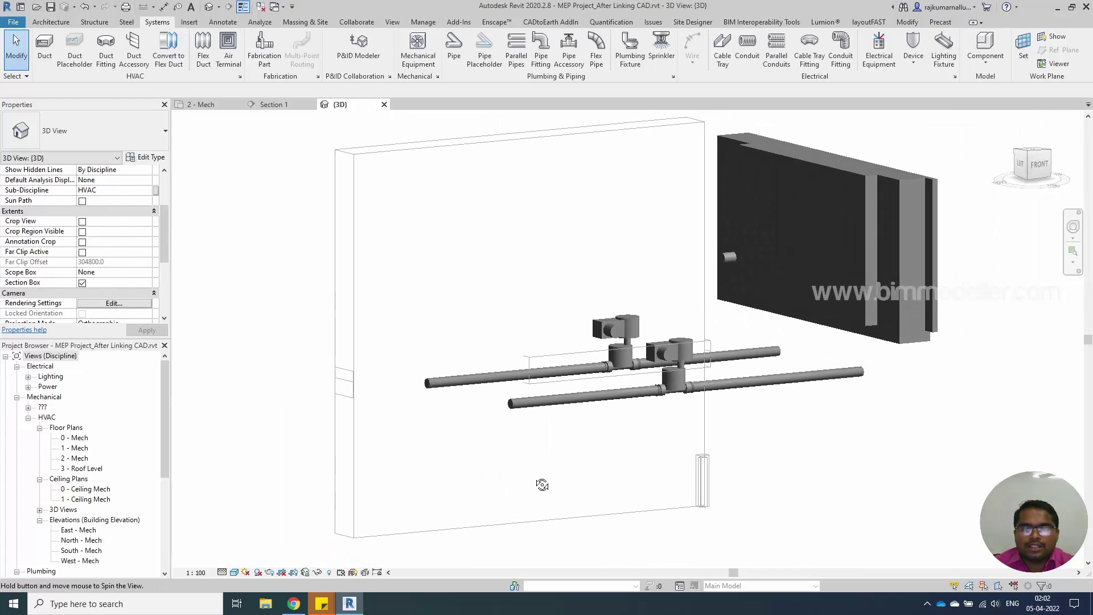
scroll(547, 455, down, 3)
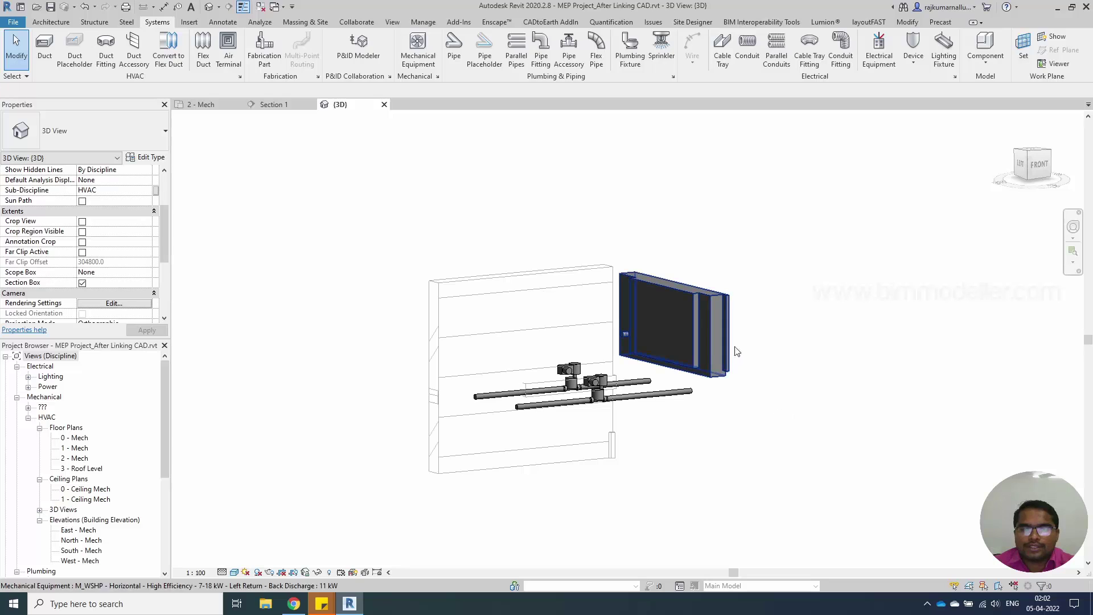
scroll(598, 402, up, 2)
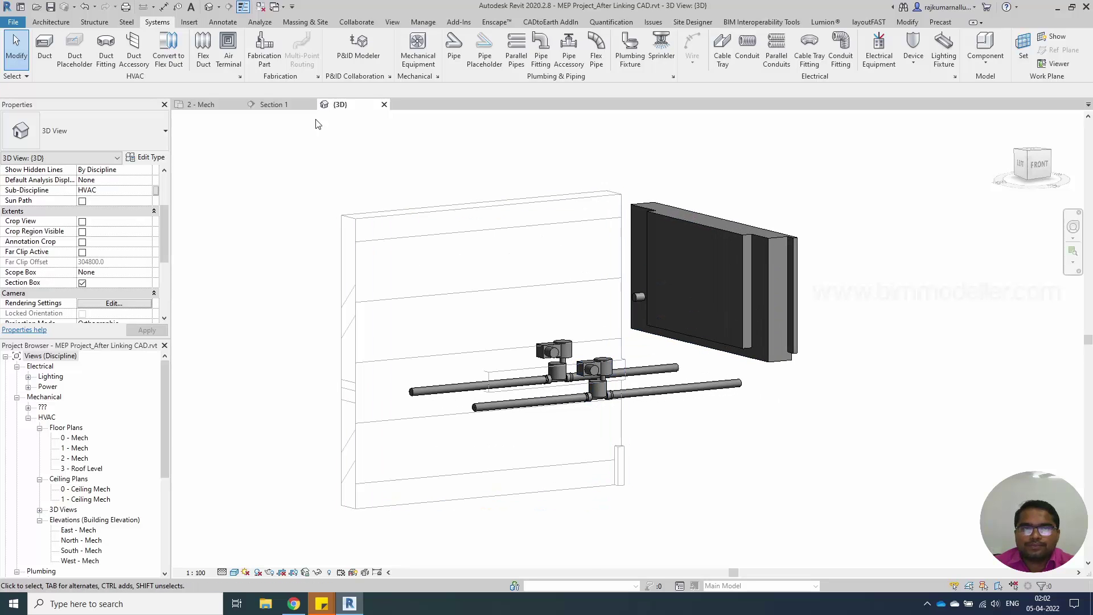
- Return to the 2 - Mech plan and select the upper horizontal pipe near its valve
click(219, 106)
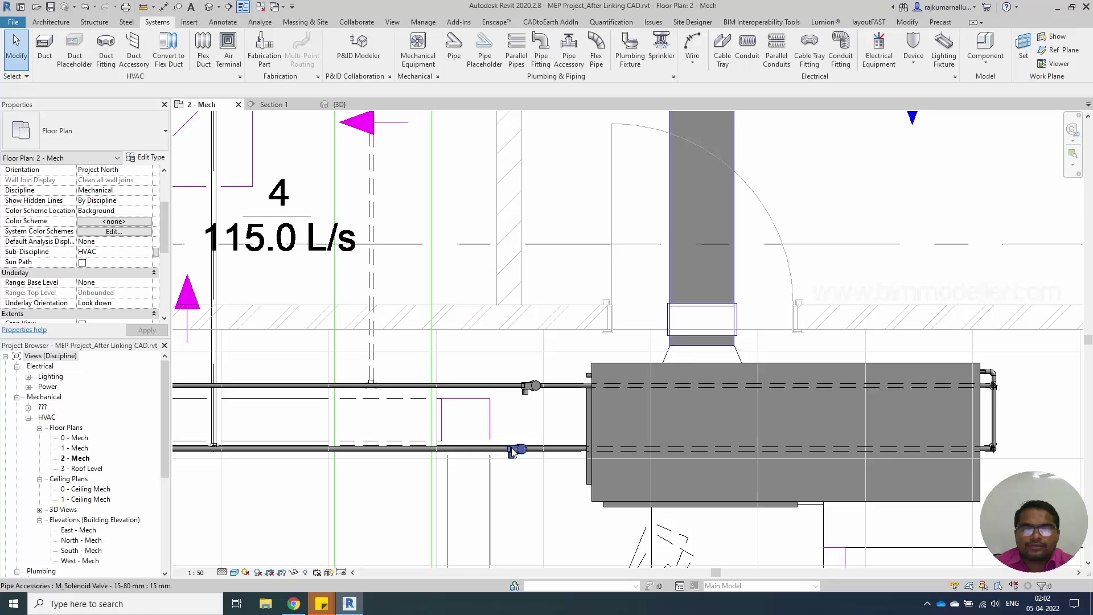
scroll(484, 420, up, 3)
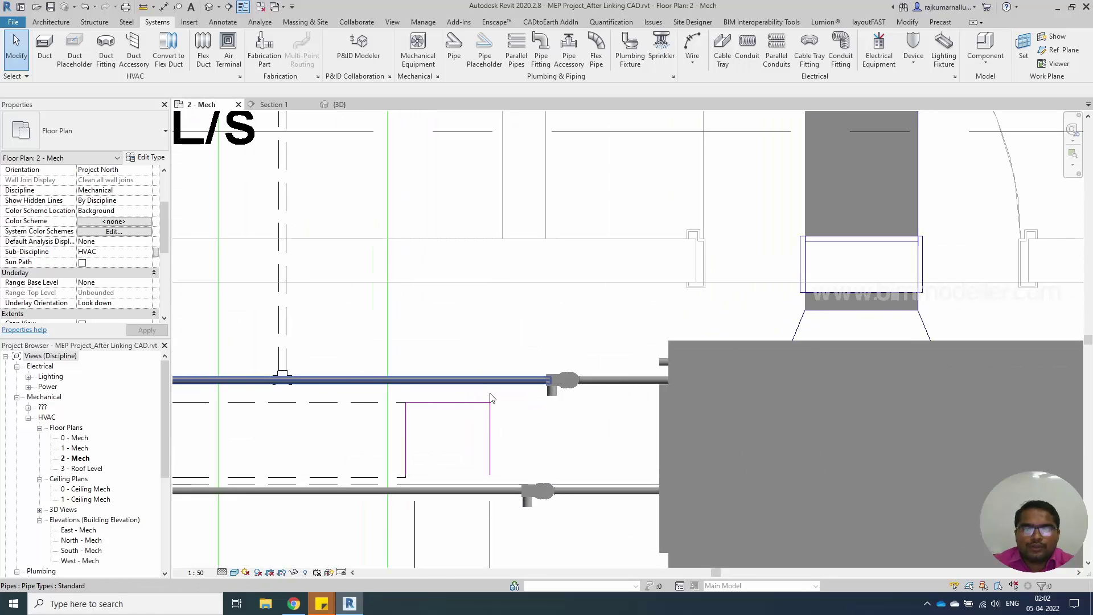
middle_drag(522, 407, 562, 453)
click(549, 425)
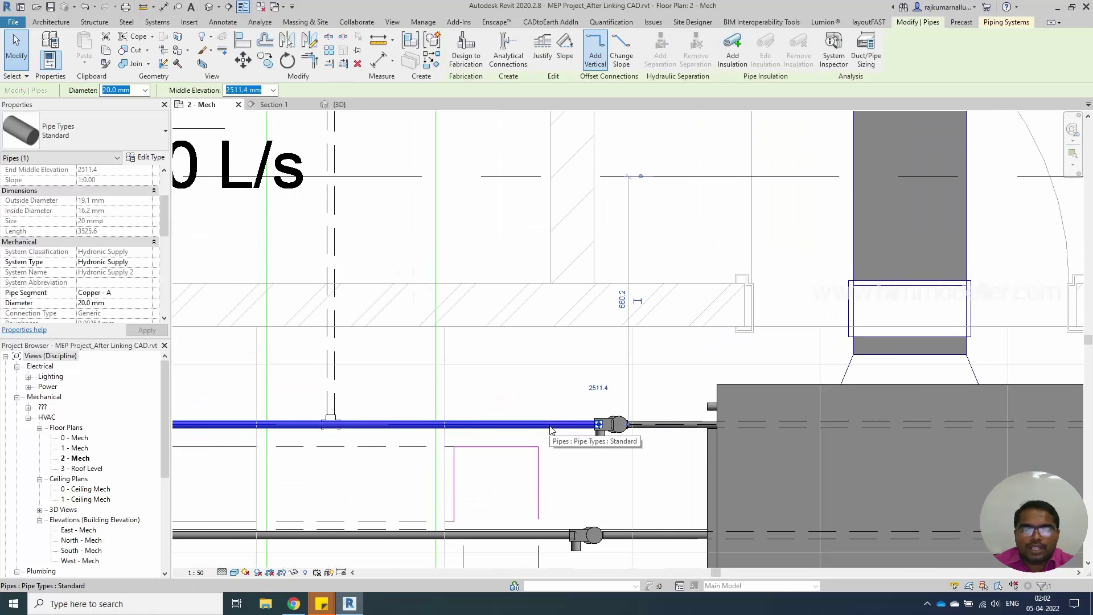
scroll(550, 425, up, 1)
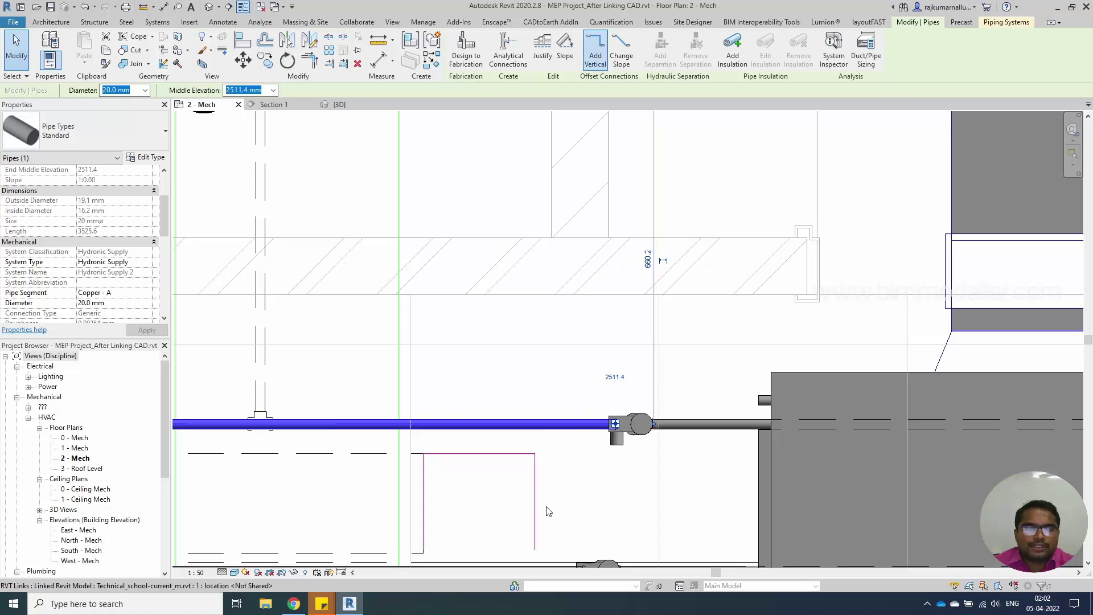
middle_drag(504, 426, 550, 444)
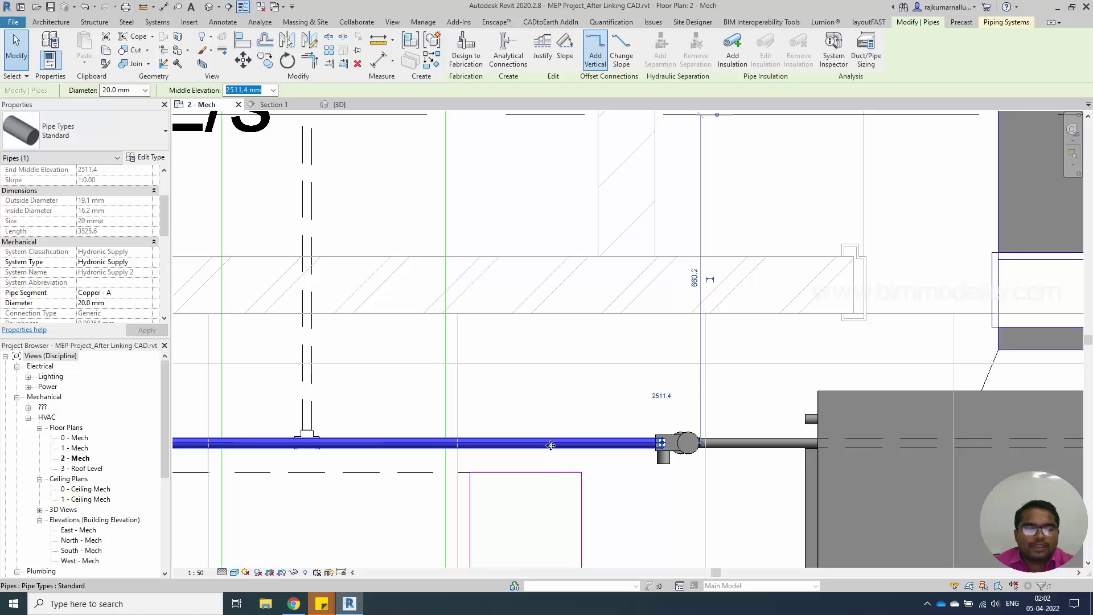
- Draw a short vertical branch pipe with a tee off the upper pipe, left of the valve
key(c)
key(s)
click(558, 443)
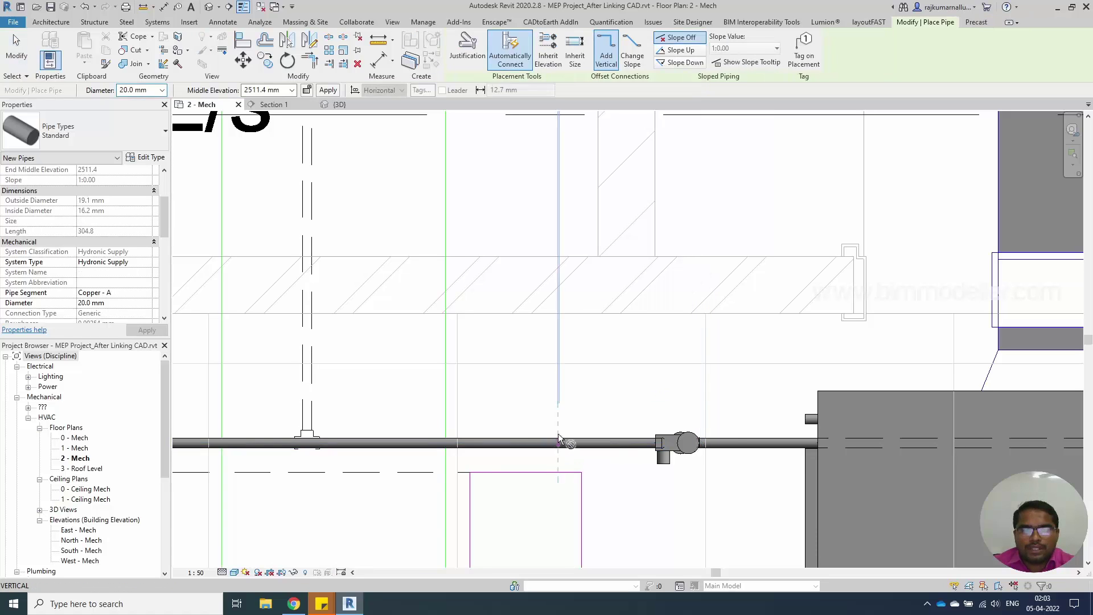
click(558, 411)
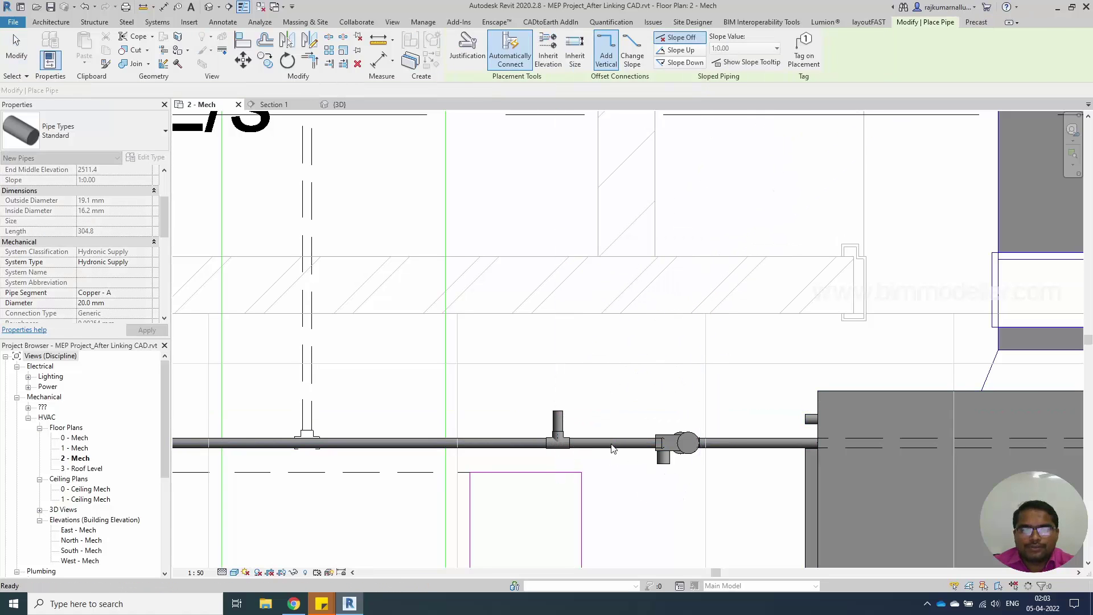
key(Escape)
key(Escape)
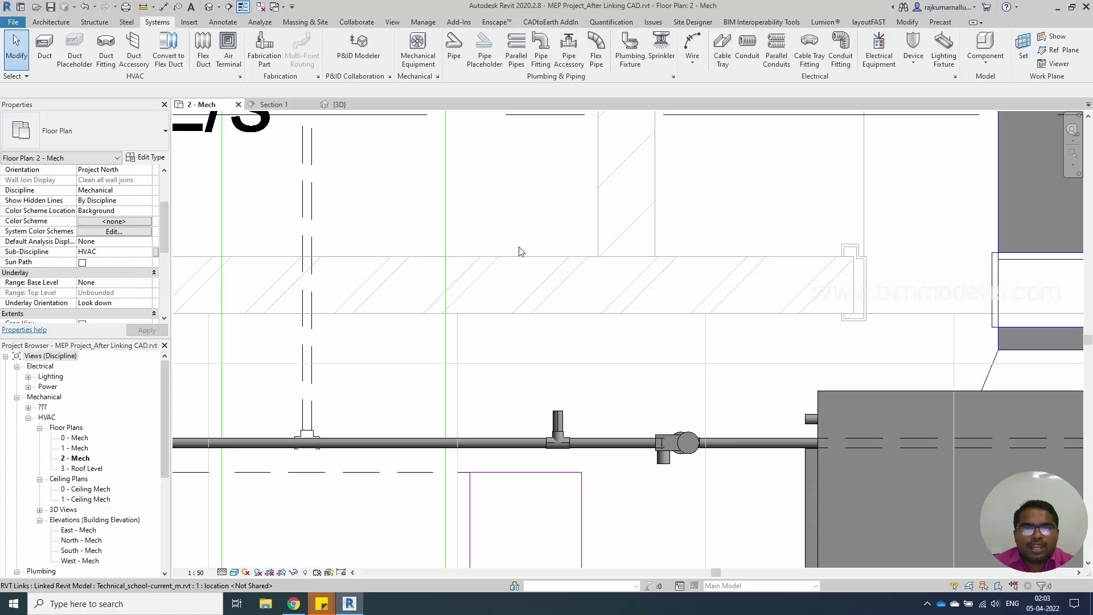
- Load M_Temperature Gauge.rfa from the Accessories library through Pipe Accessory's Load Family
click(569, 51)
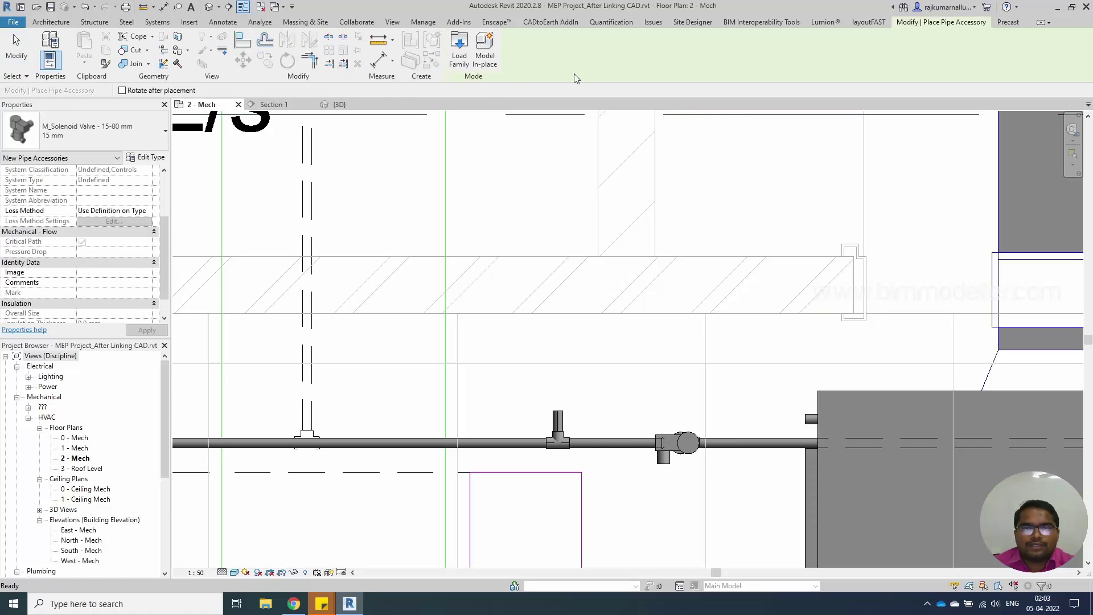
click(459, 57)
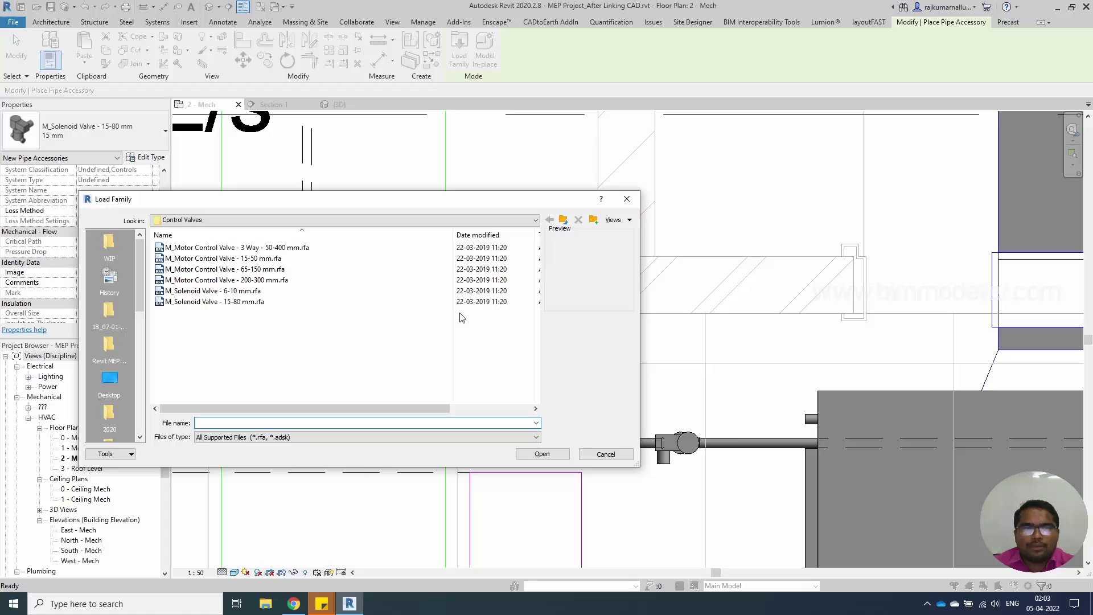
click(561, 220)
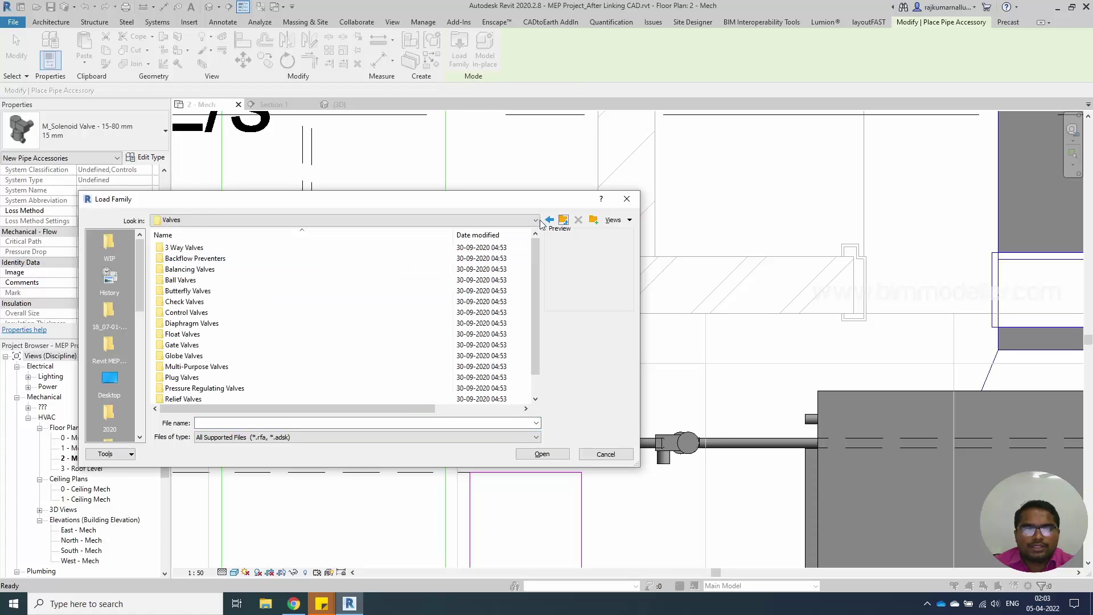
click(557, 220)
double_click(317, 248)
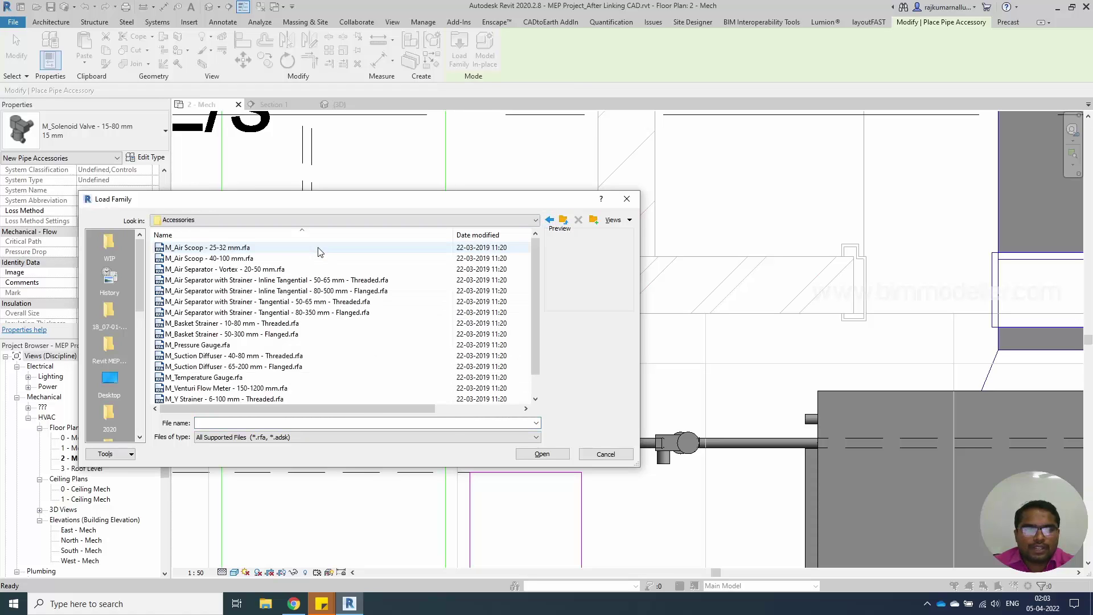
click(319, 301)
scroll(361, 353, down, 1)
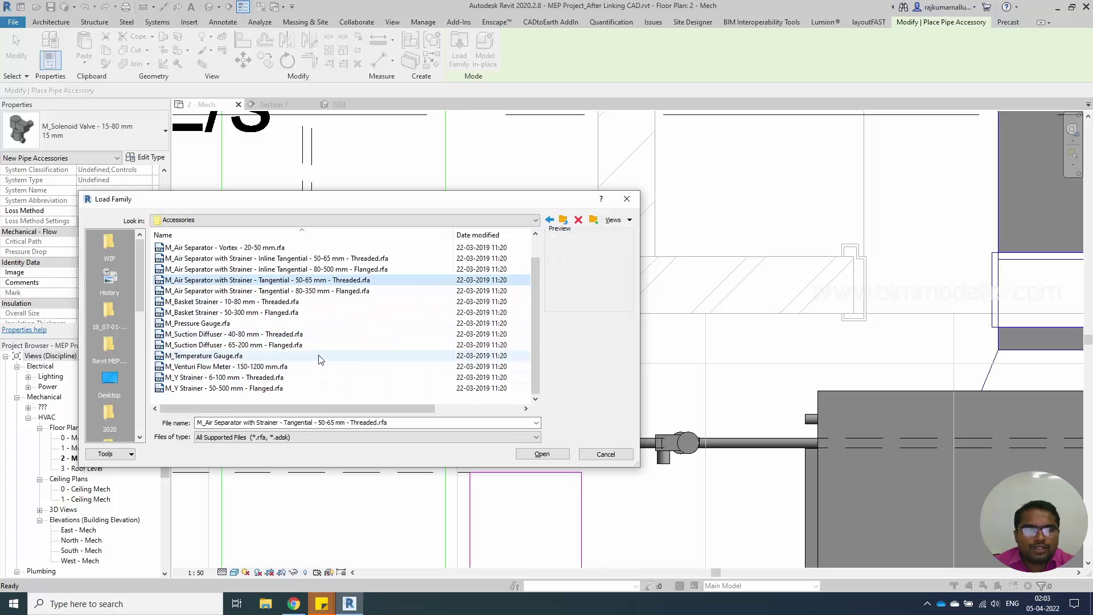
click(209, 357)
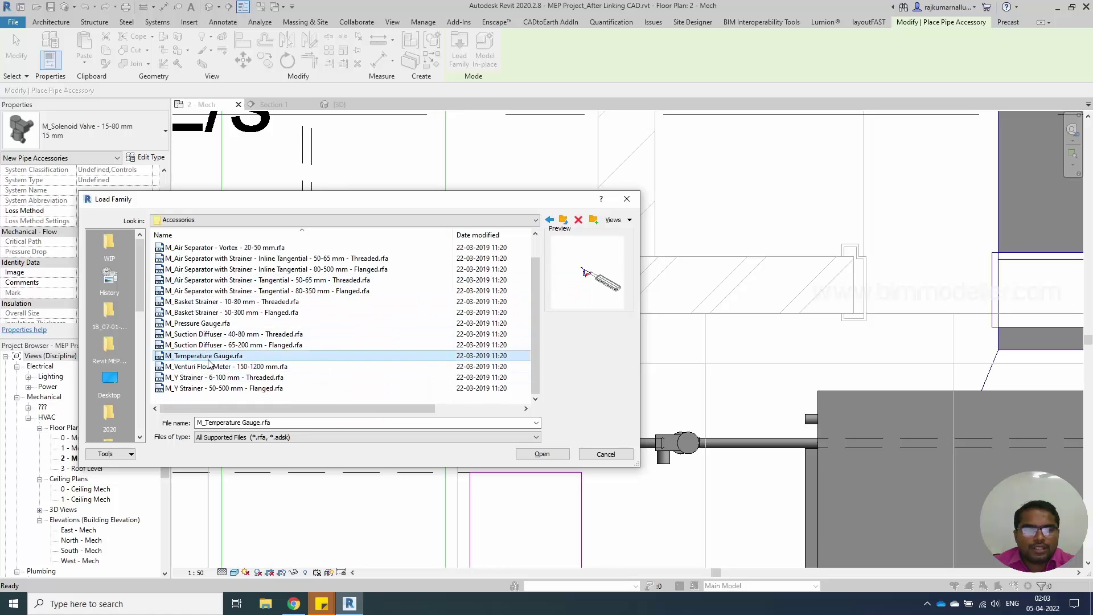
click(542, 454)
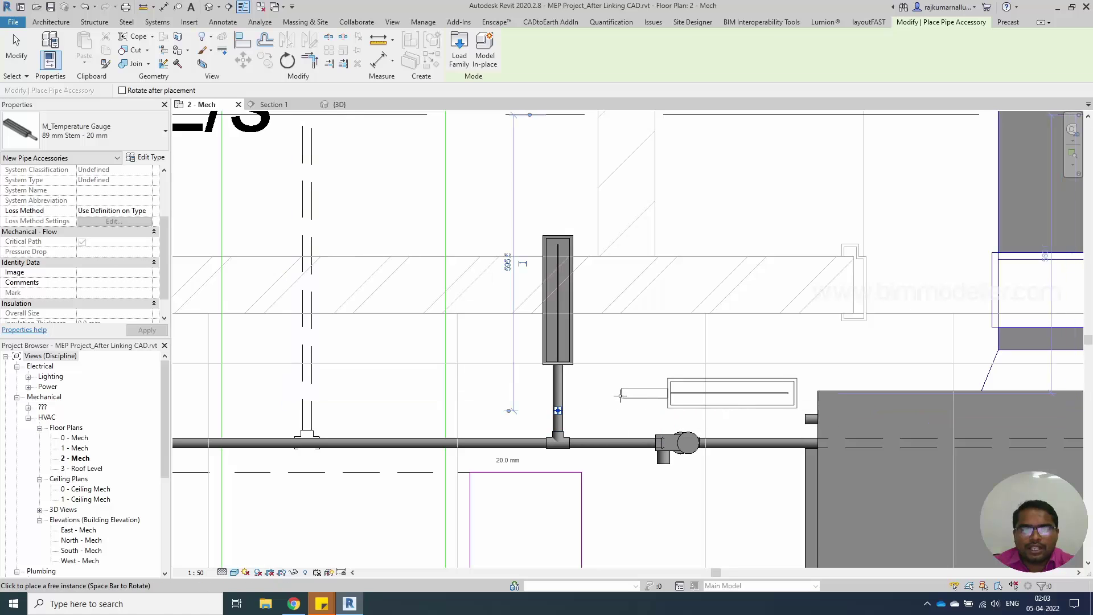
- Place the temperature gauge atop the branch pipe, then select it to check its properties
click(626, 420)
key(Escape)
click(571, 376)
scroll(572, 393, down, 2)
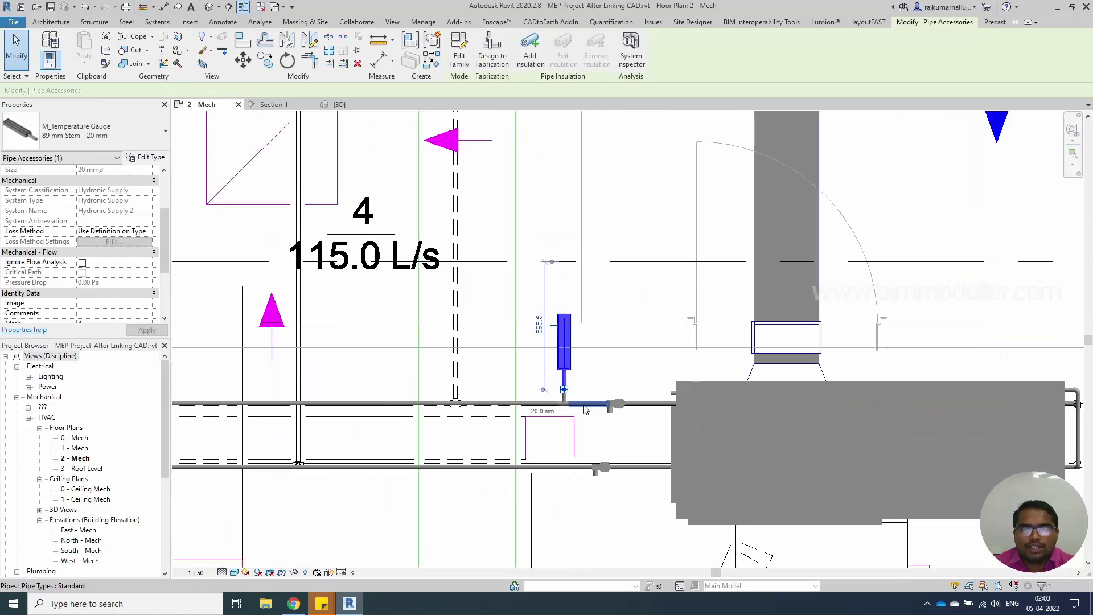
scroll(575, 407, up, 1)
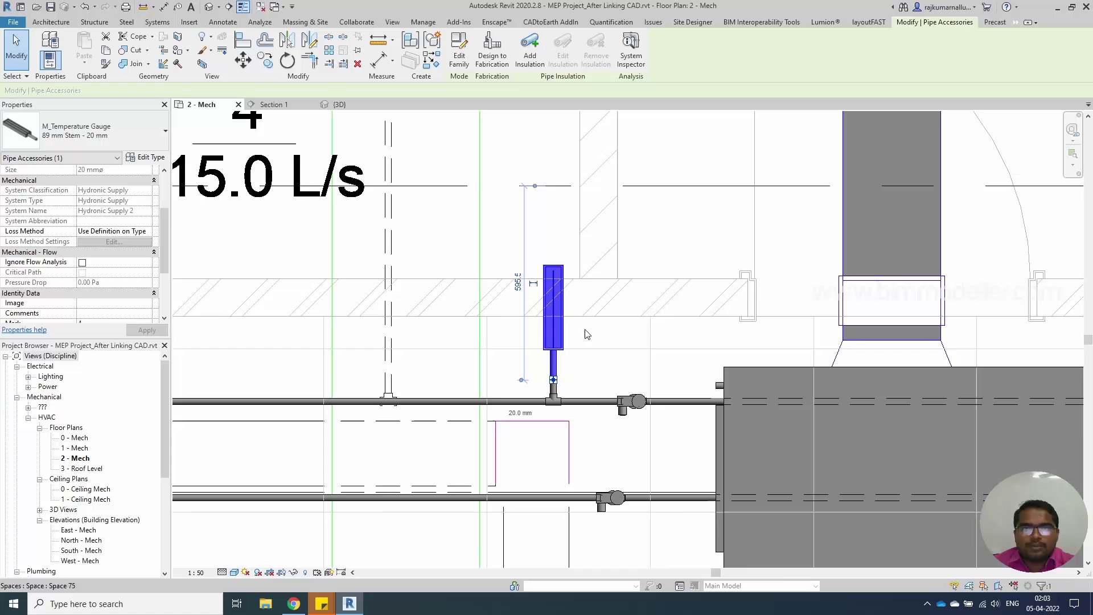
middle_drag(596, 366, 590, 402)
key(Escape)
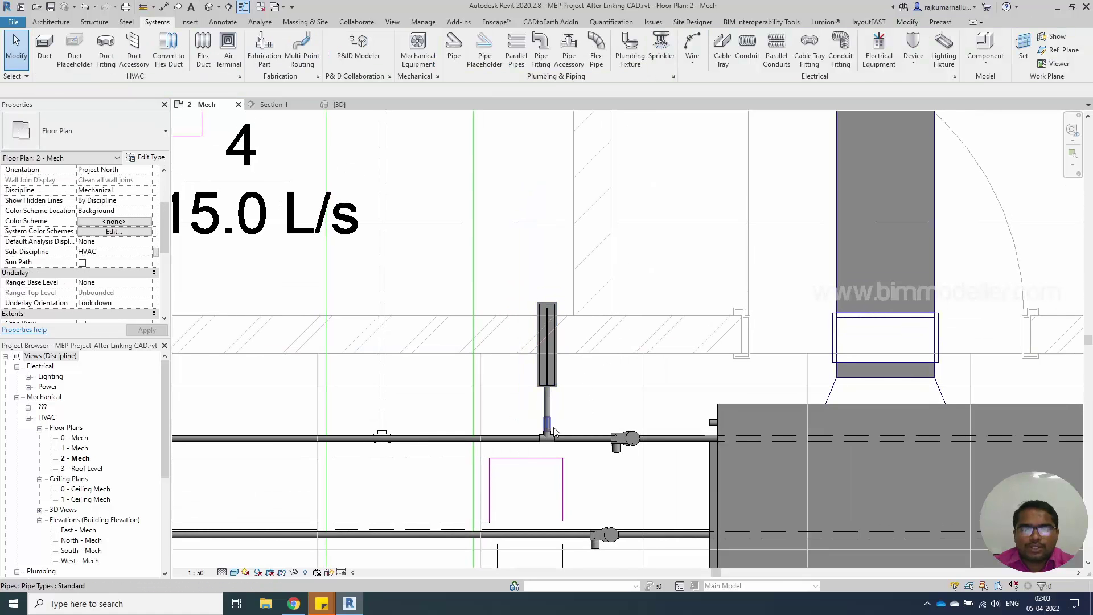
scroll(544, 427, down, 2)
scroll(561, 446, down, 2)
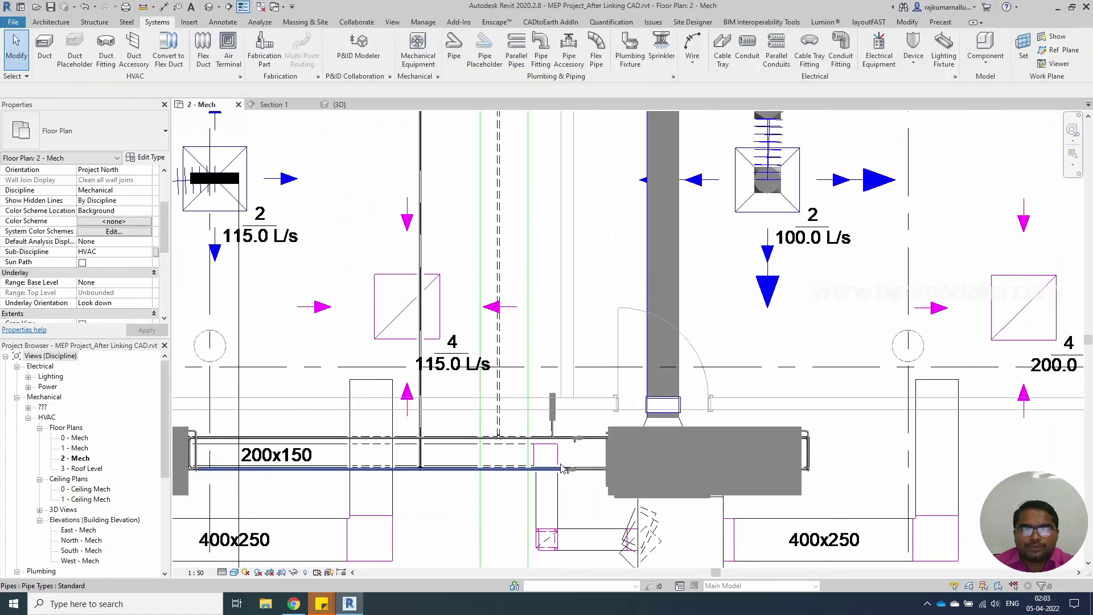
scroll(558, 455, up, 1)
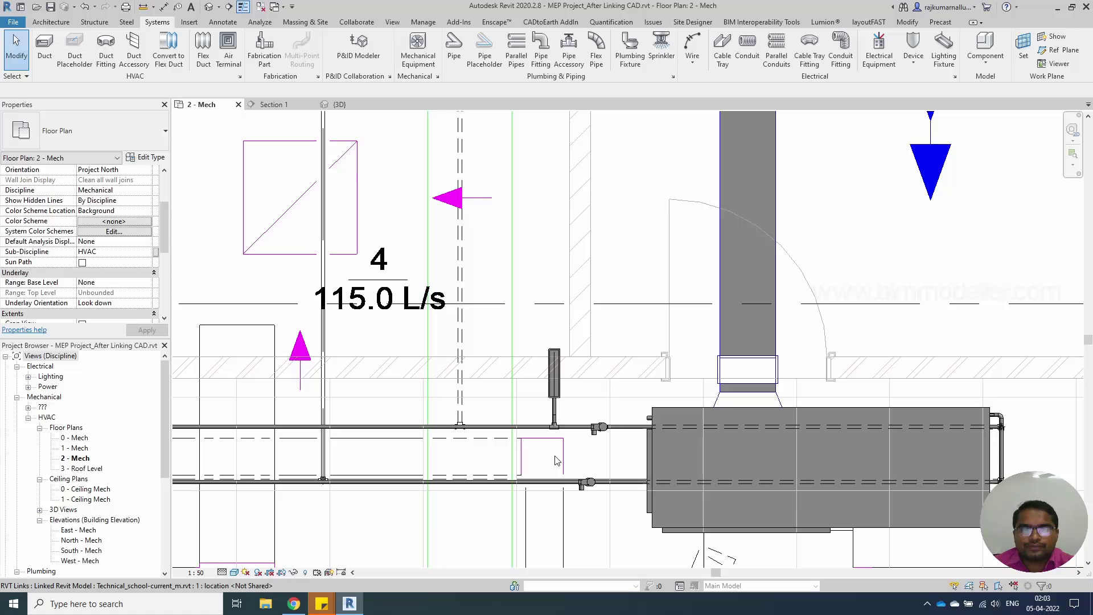
scroll(556, 460, down, 2)
click(557, 411)
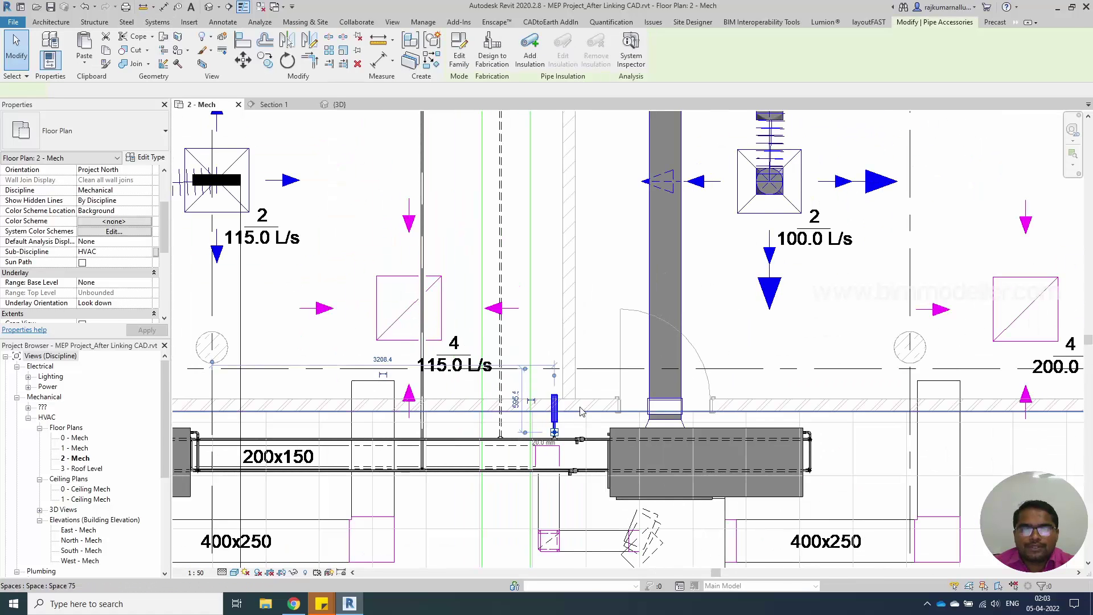
scroll(571, 471, up, 1)
scroll(547, 463, down, 2)
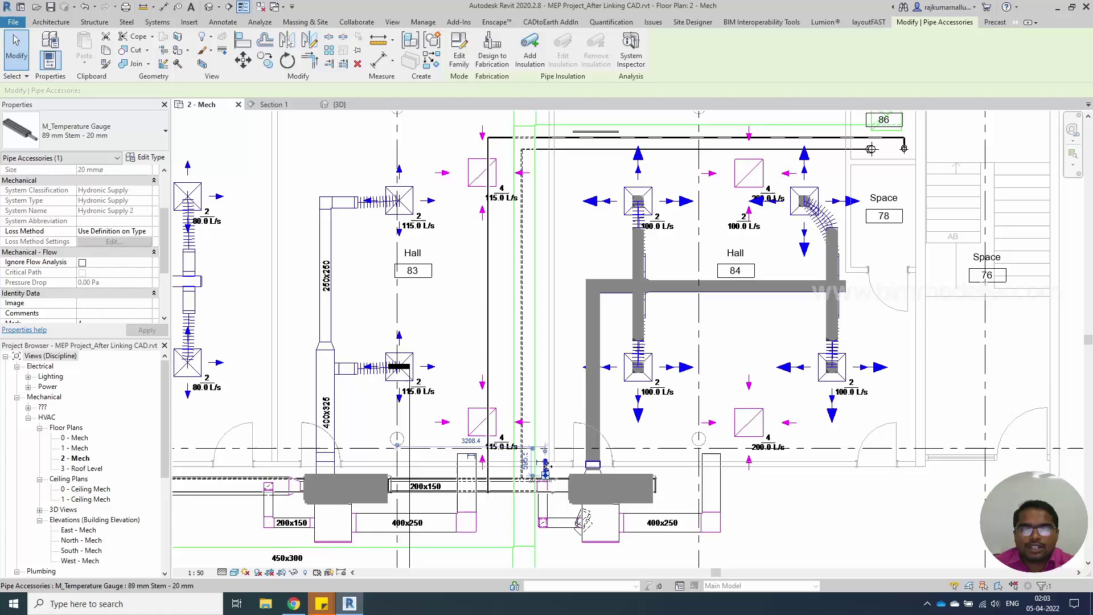
scroll(547, 466, up, 3)
middle_drag(546, 467, 606, 510)
scroll(551, 513, up, 2)
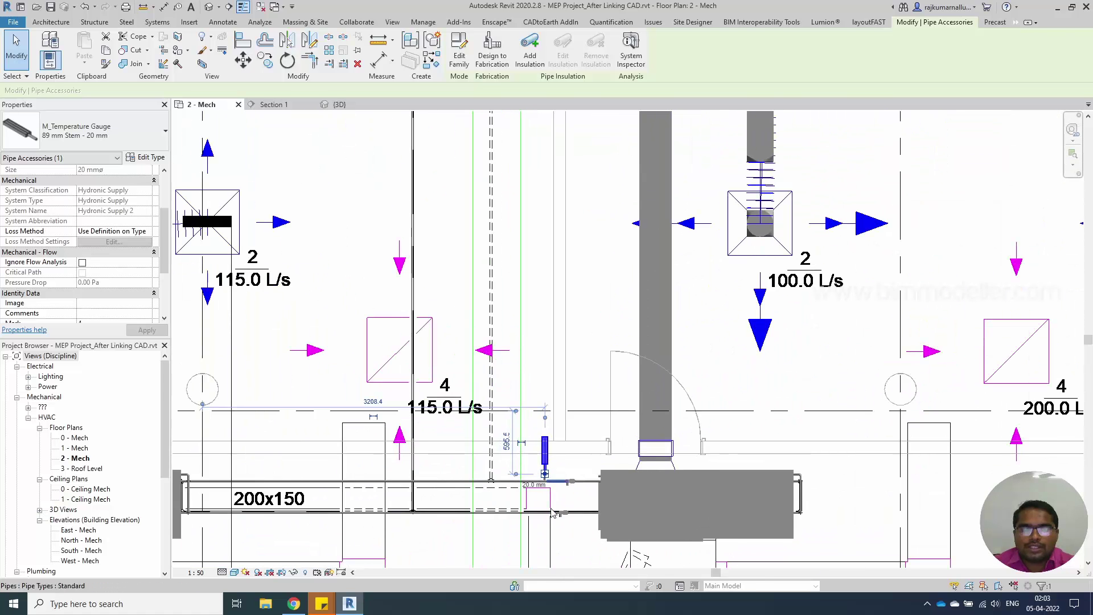
scroll(550, 510, up, 3)
scroll(546, 489, up, 1)
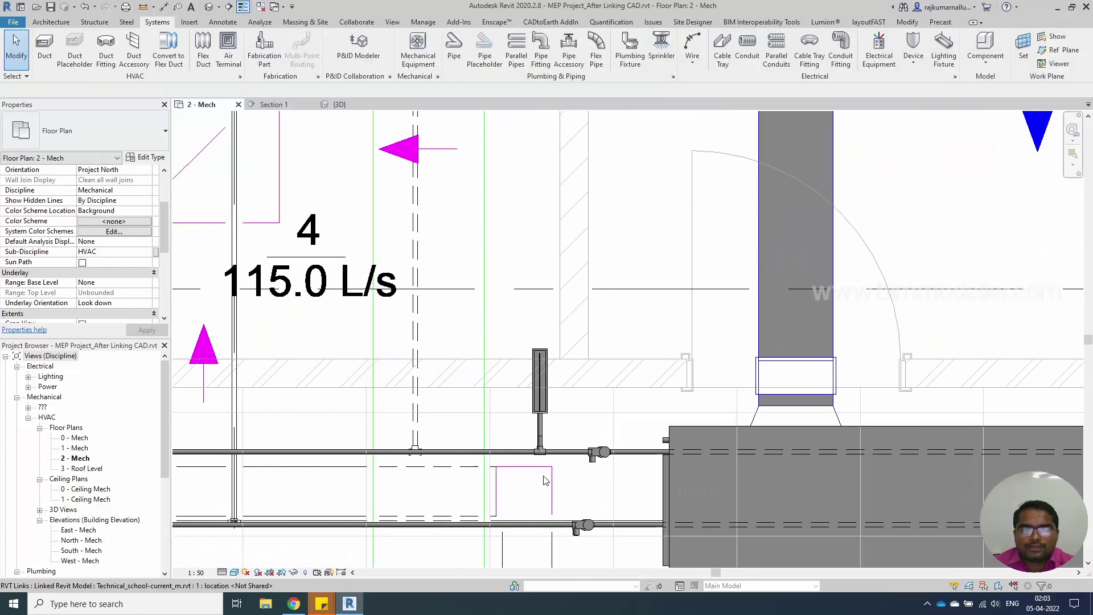
scroll(544, 480, down, 3)
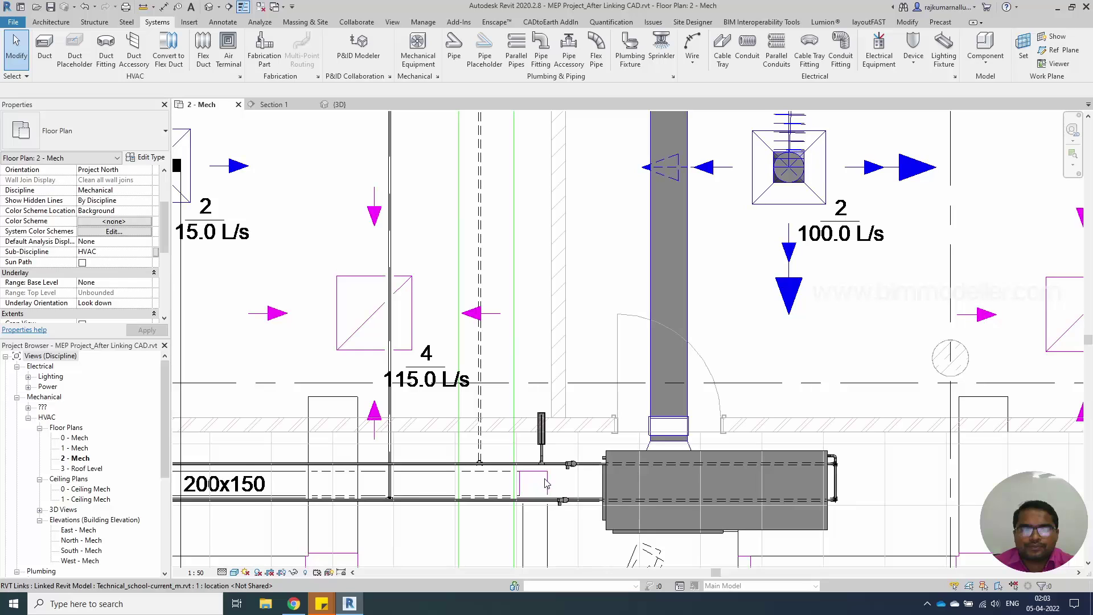
middle_drag(566, 492, 546, 469)
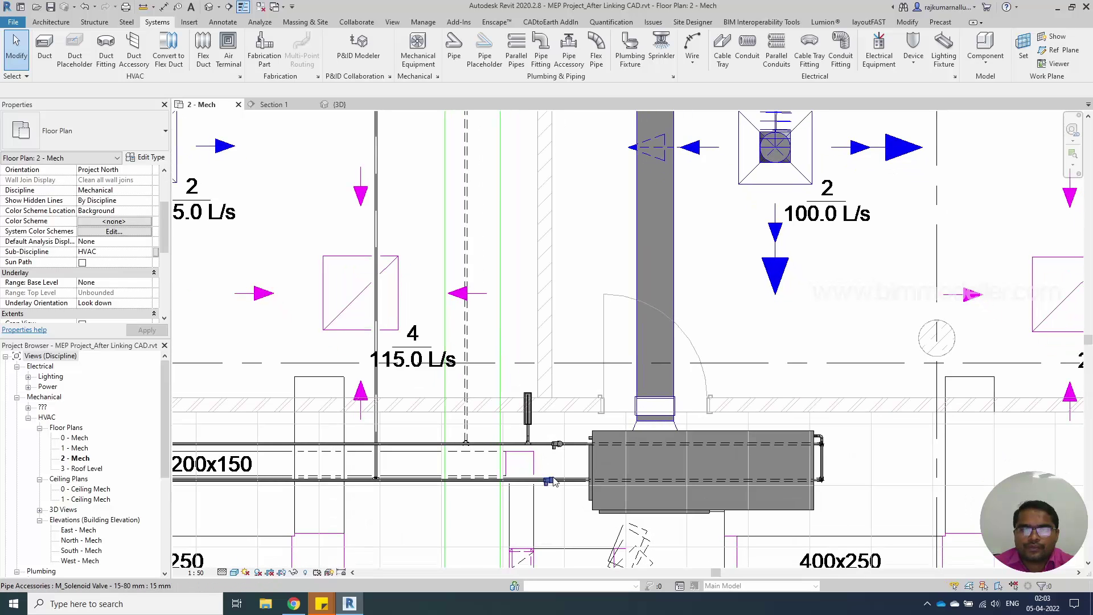
scroll(531, 458, up, 2)
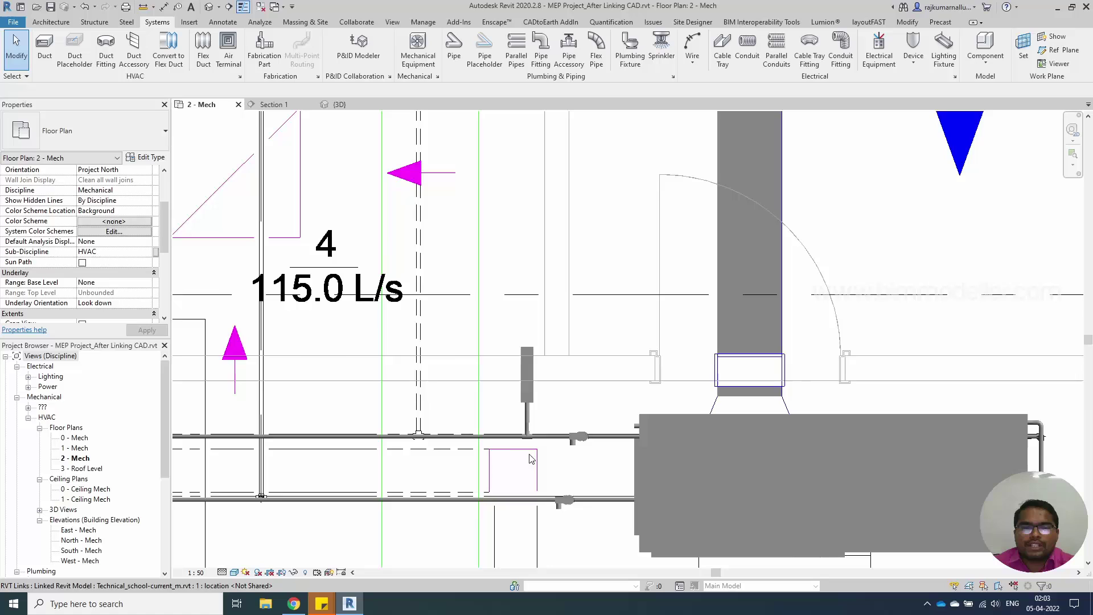